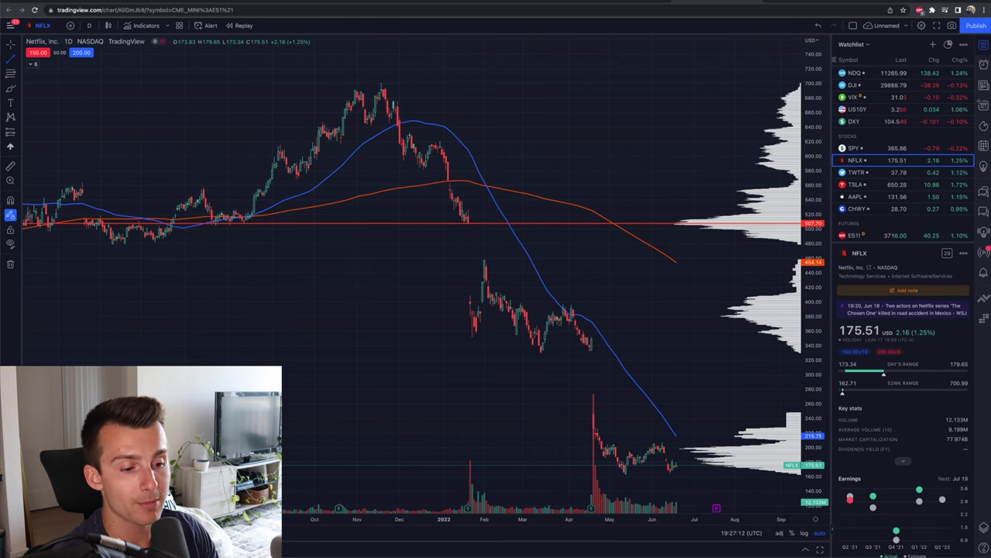
scroll(418, 357, "up", 3)
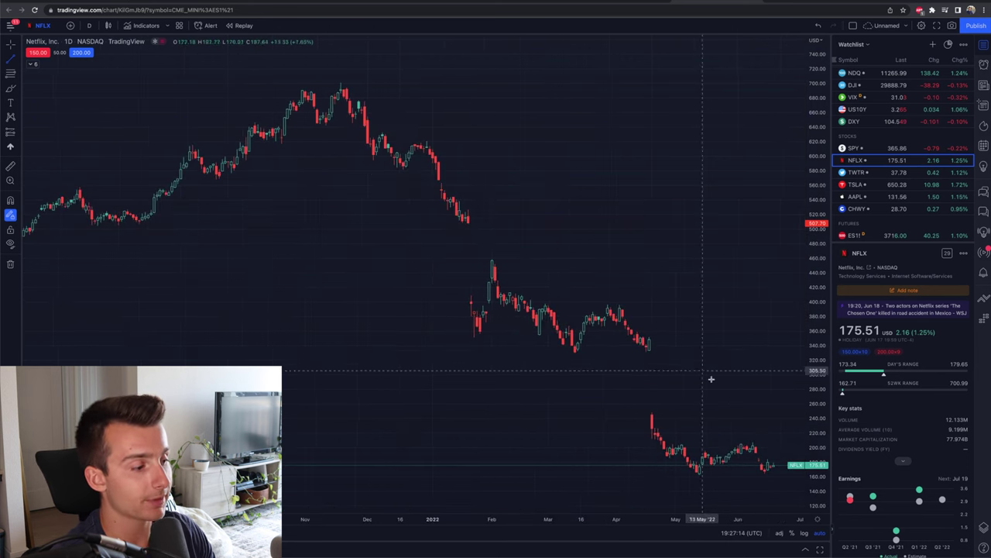
scroll(710, 370, "down", 10)
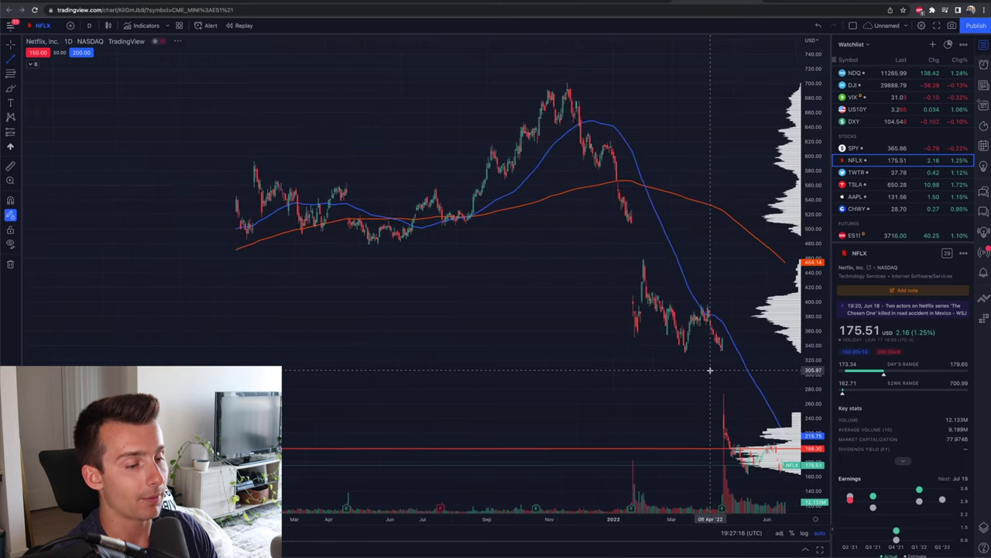
scroll(710, 371, "right", 5)
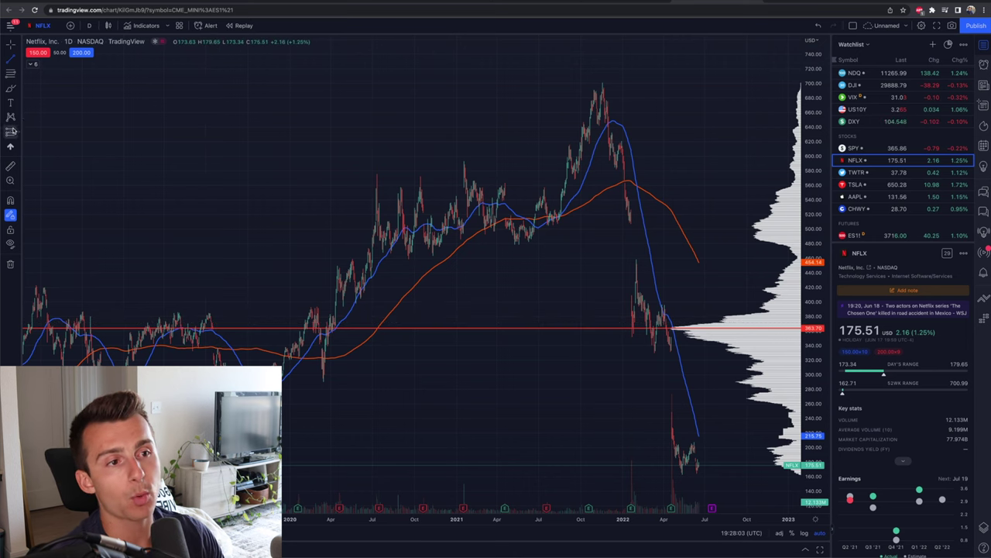
Search the indicators library for "volume profile" and close the library without adding anything.
left_click(168, 28)
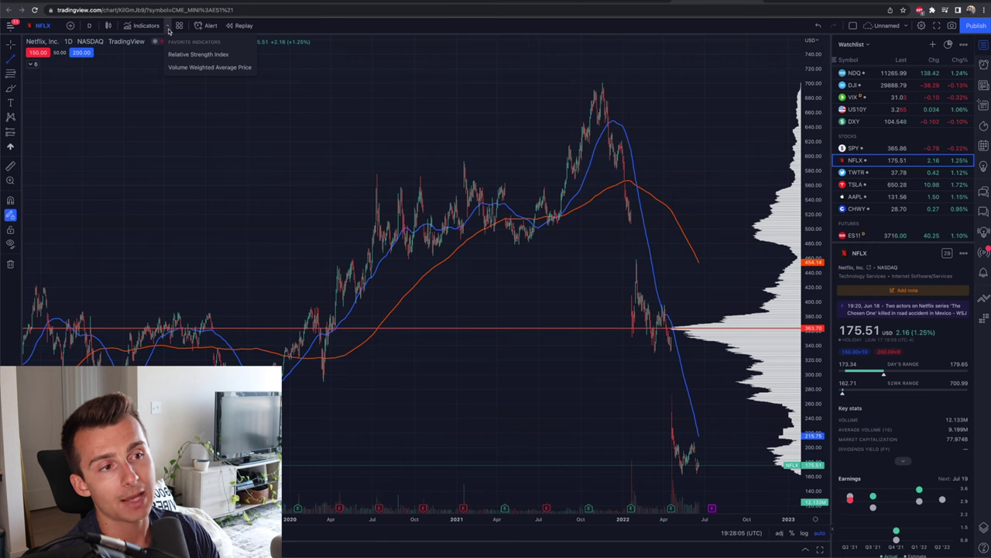
left_click(143, 26)
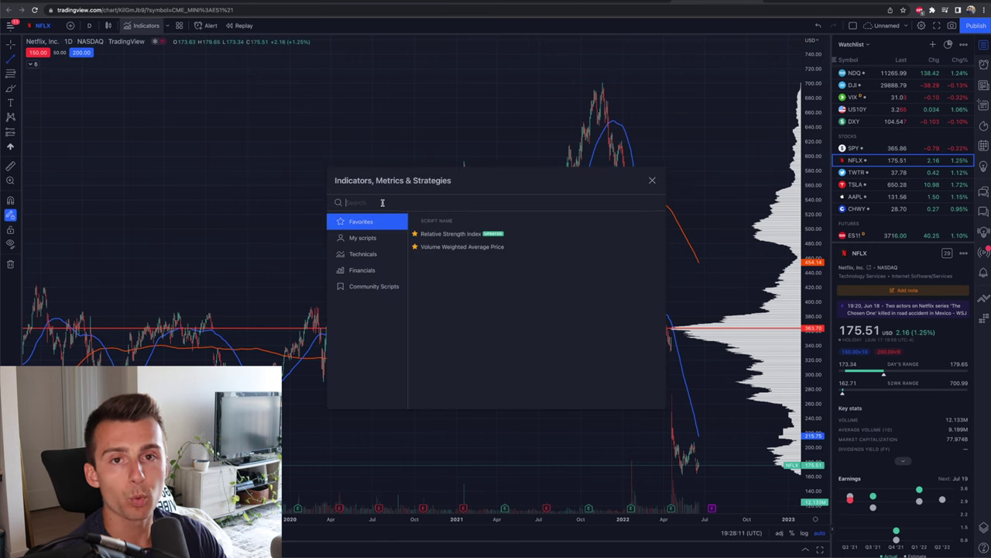
type("volumpe")
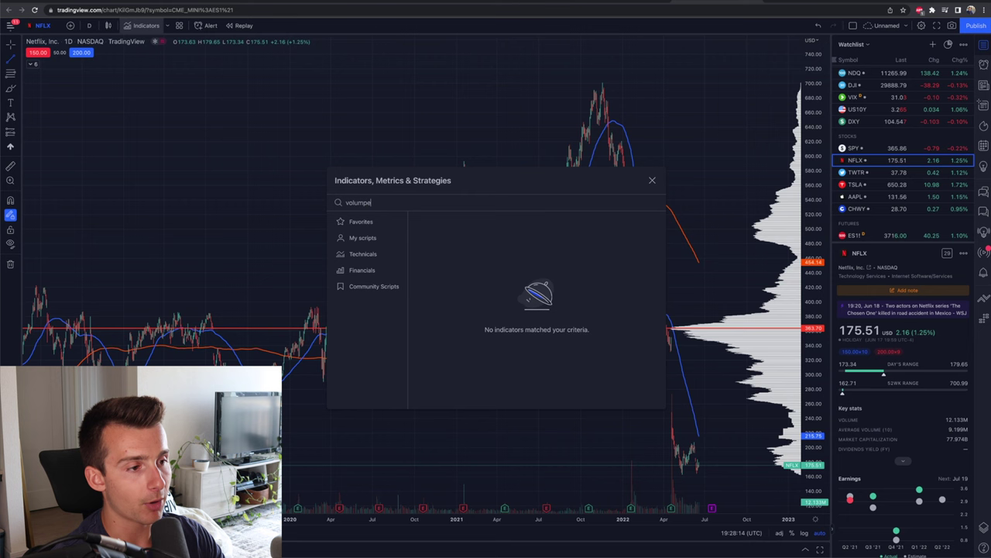
key("BackSpace")
type("e profile")
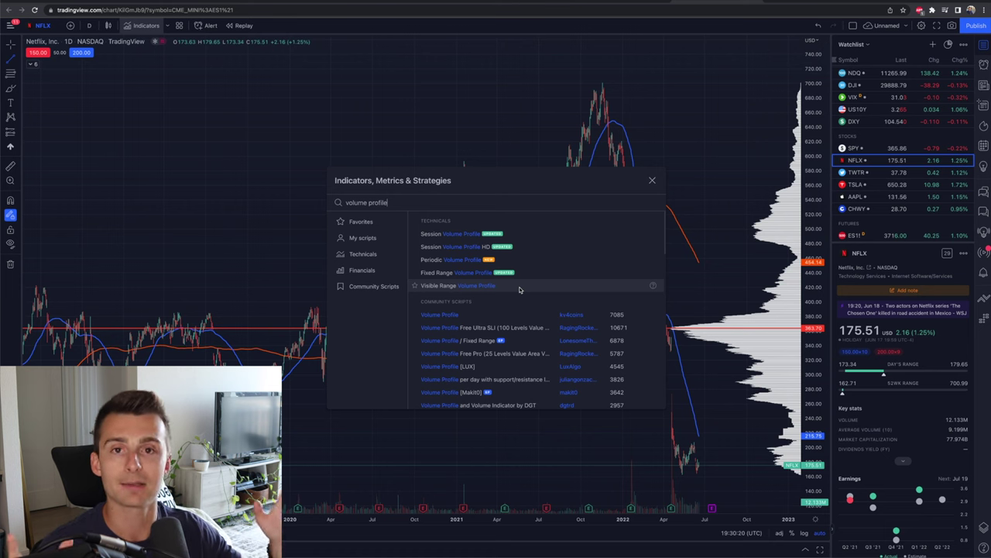
key("Escape")
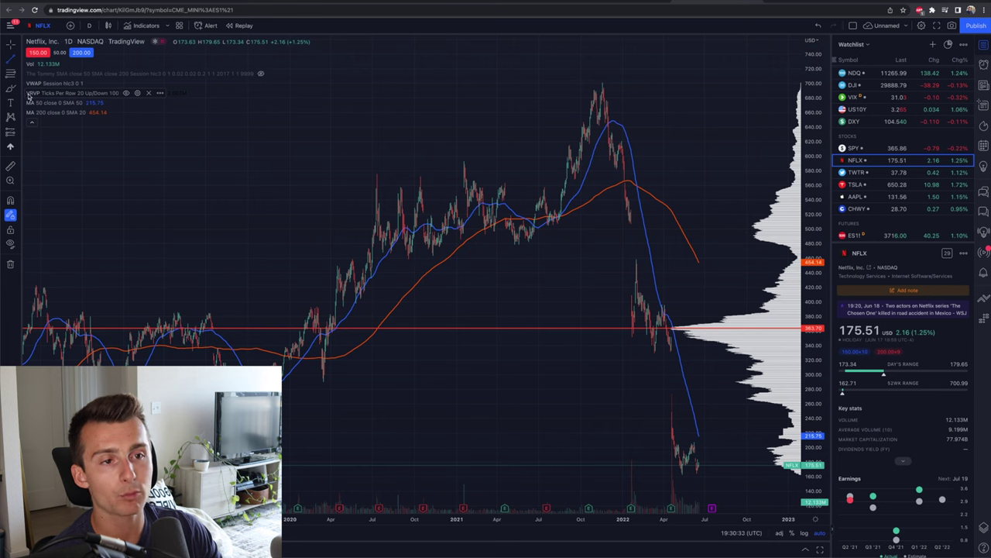
Open the settings of the chart's VRVP indicator and select Ticks Per Row as the rows layout.
left_click(138, 93)
left_click_drag(483, 222, 453, 167)
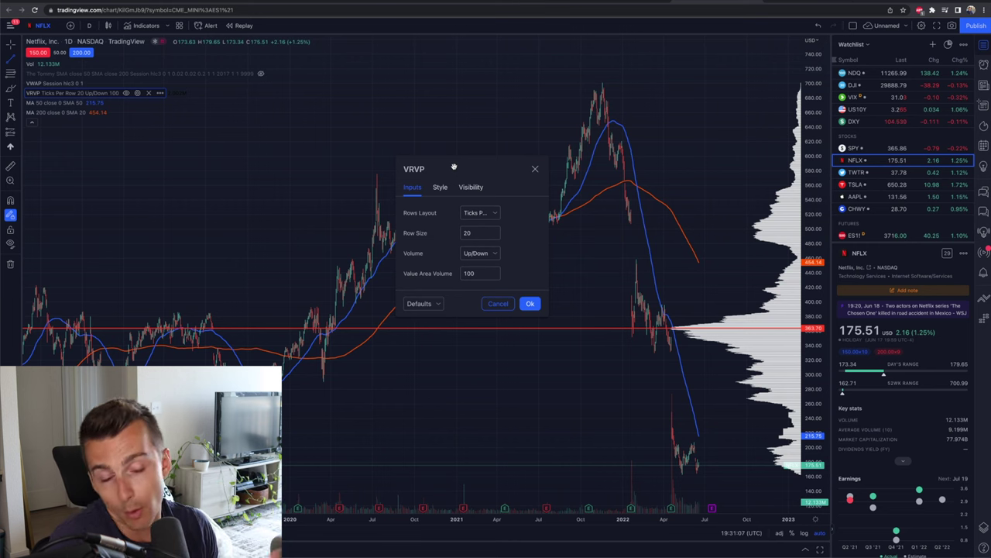
left_click(488, 217)
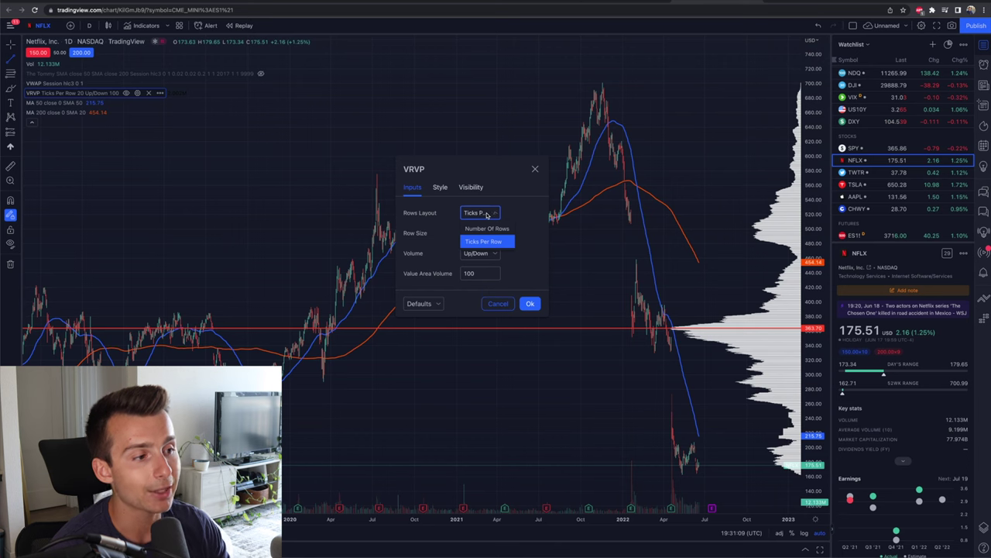
left_click(486, 243)
Try the Number Of Rows layout for the volume profile and switch it back to Ticks Per Row.
left_click(480, 213)
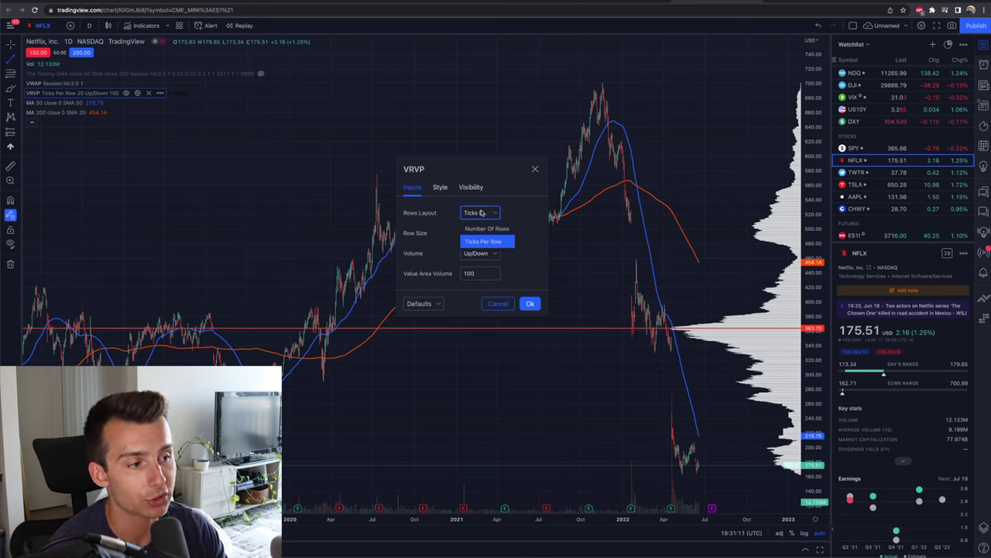
left_click(479, 226)
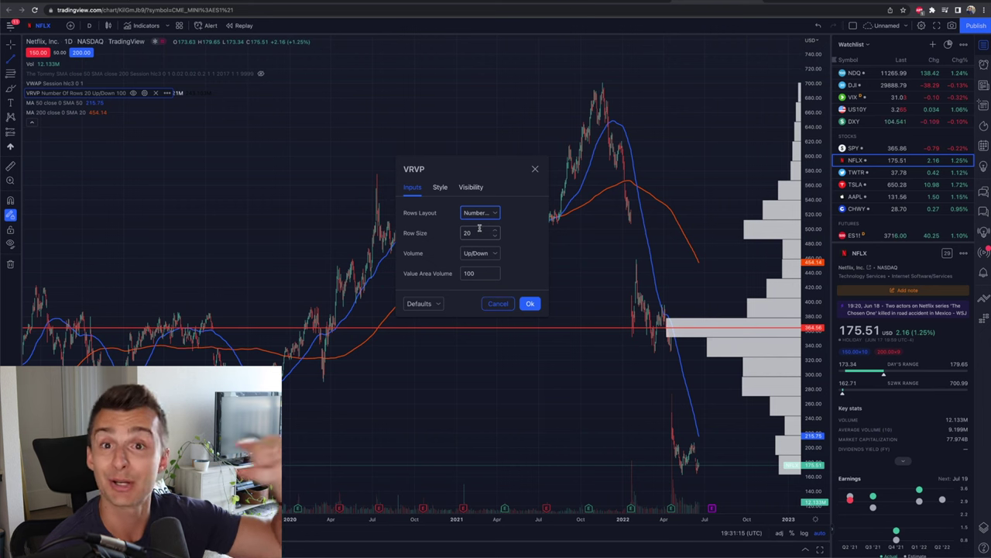
left_click(477, 215)
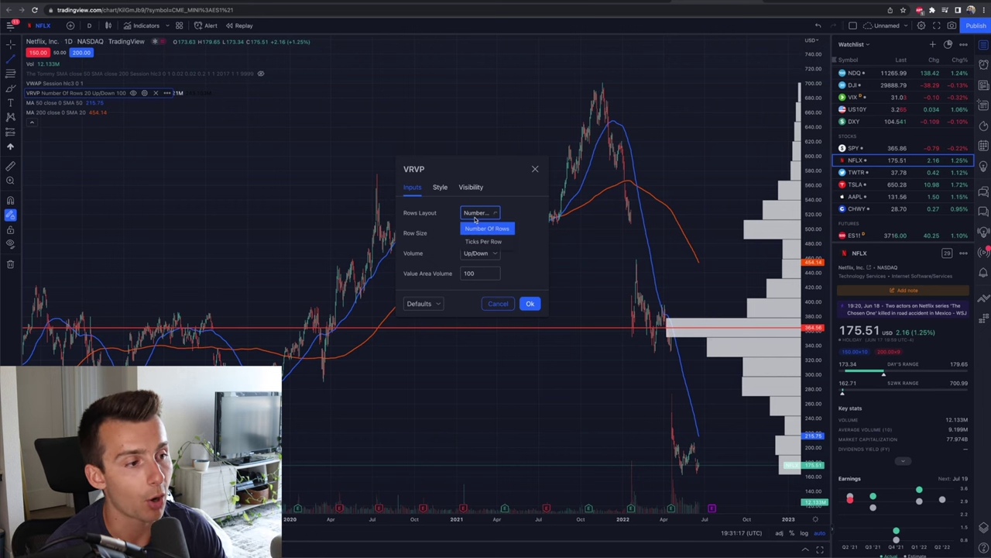
left_click(485, 242)
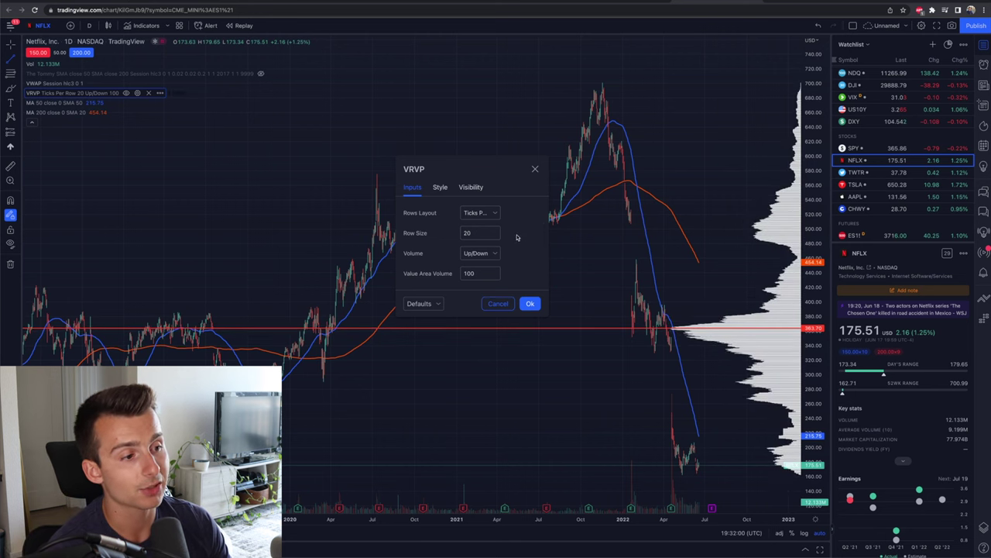
Compare the Total and Up/Down volume options of the VRVP indicator and leave Volume set to Total.
left_click(479, 253)
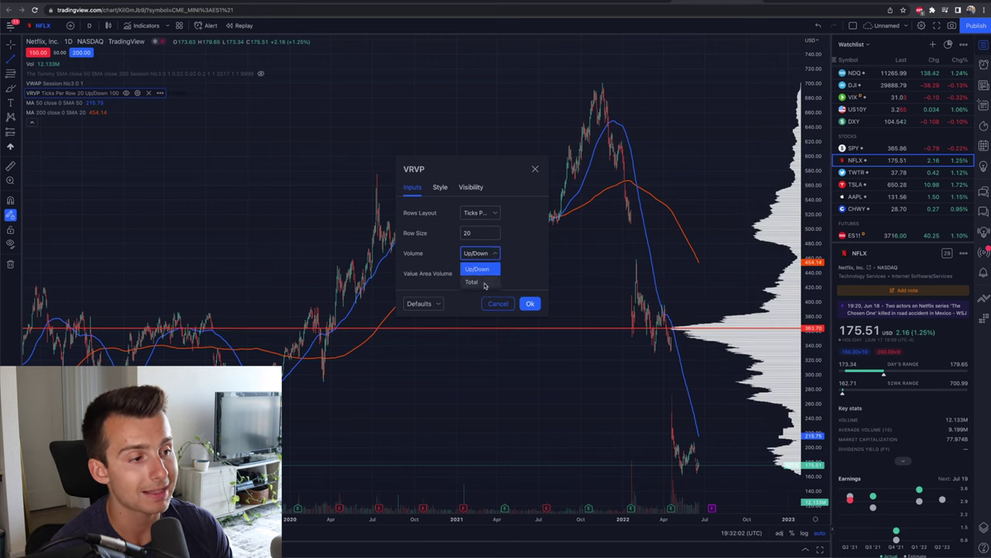
left_click(478, 282)
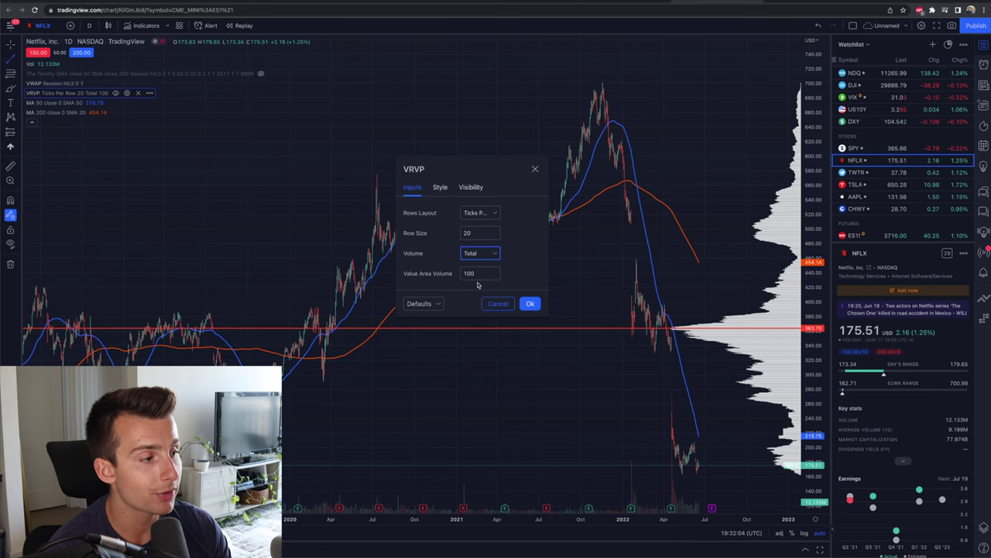
left_click(496, 256)
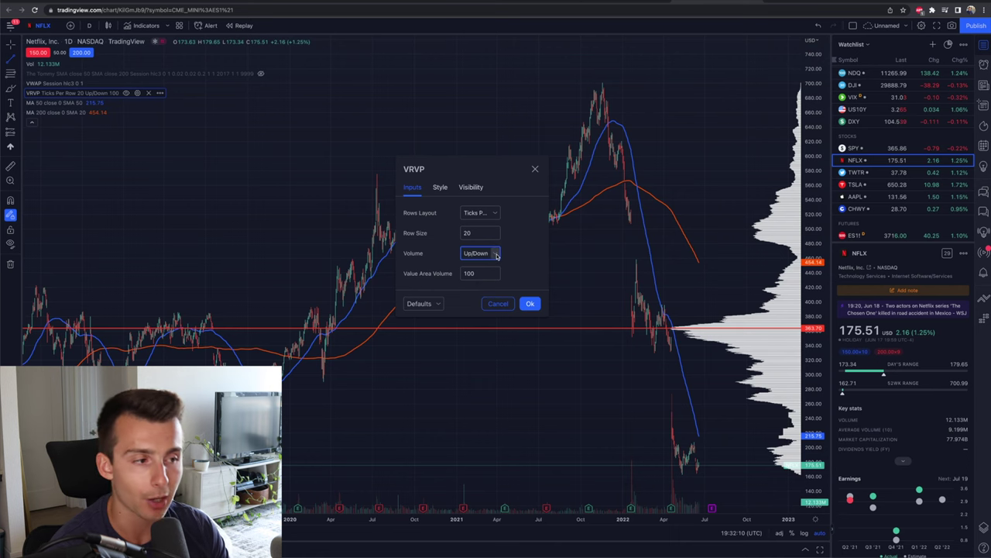
left_click(497, 257)
left_click(479, 280)
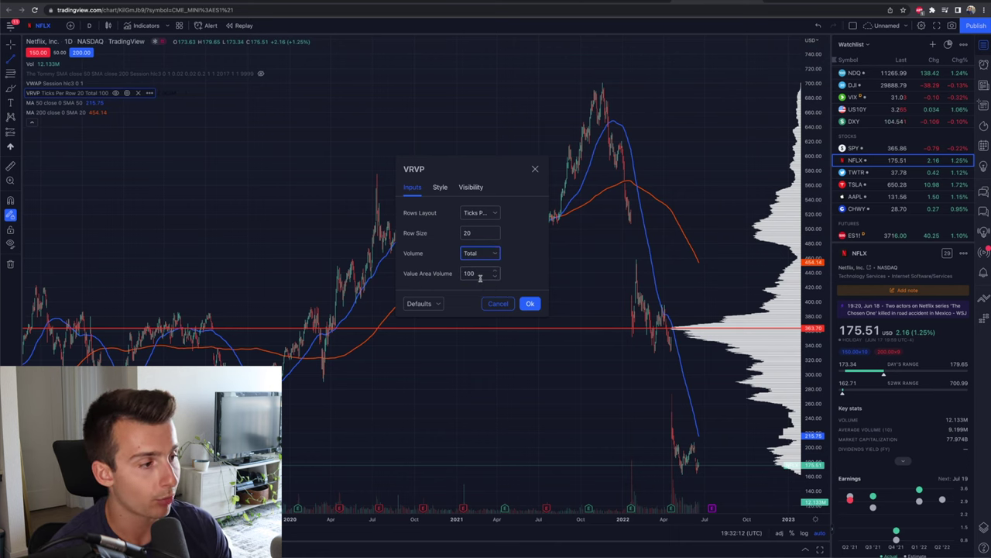
left_click(520, 258)
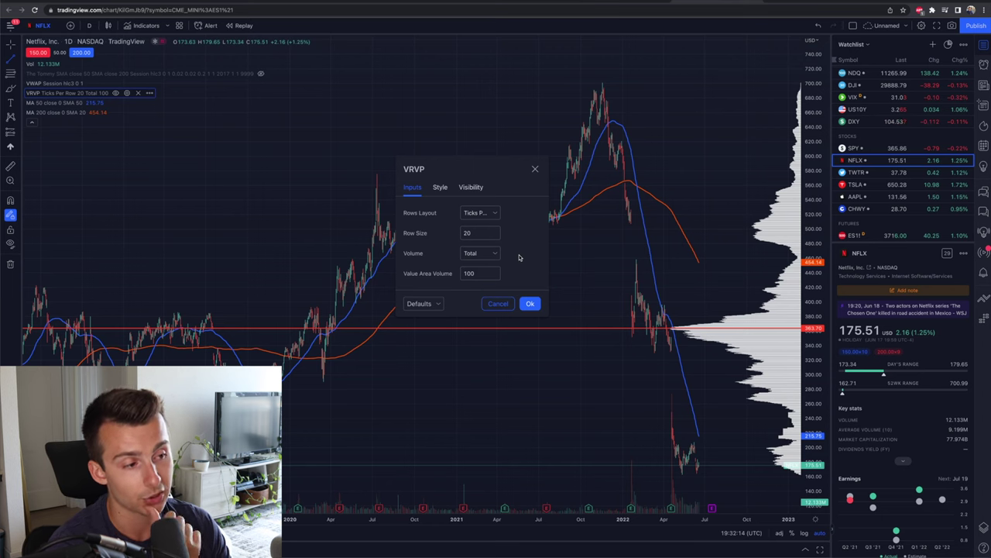
Try value area volumes of 94 and 50 for the volume profile and restore the setting to 100.
left_click(477, 272)
double_click(477, 273)
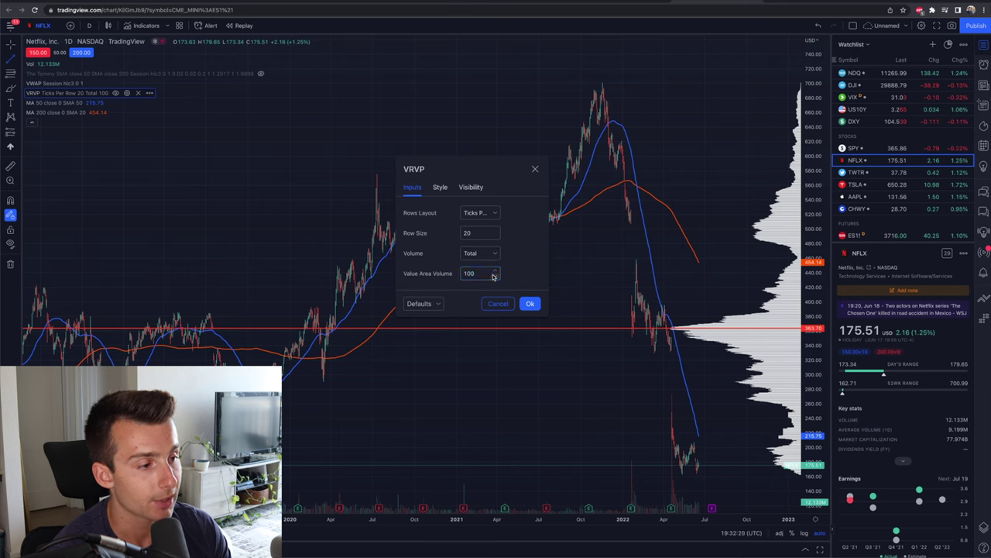
left_click(493, 276)
left_click(493, 277)
left_click(494, 276)
left_click(494, 277)
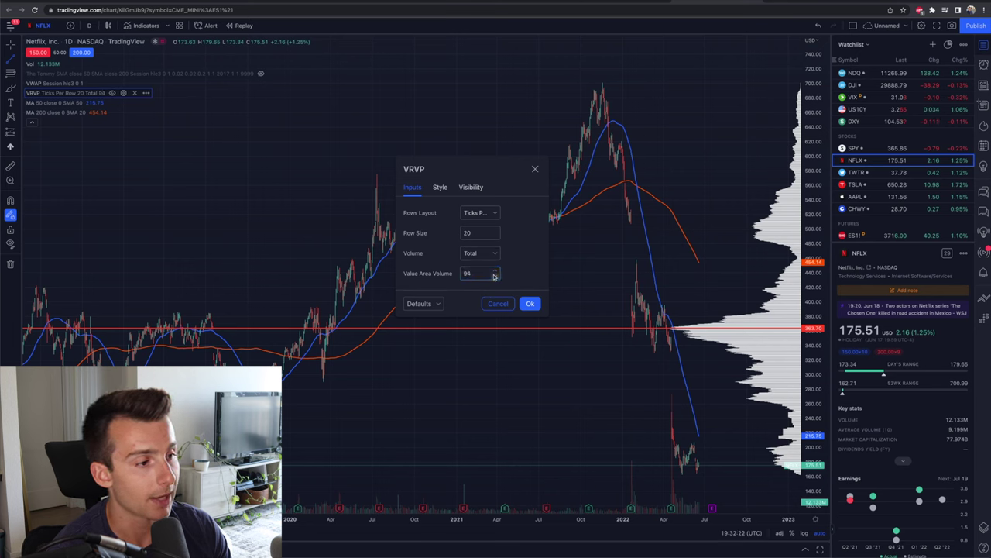
double_click(475, 273)
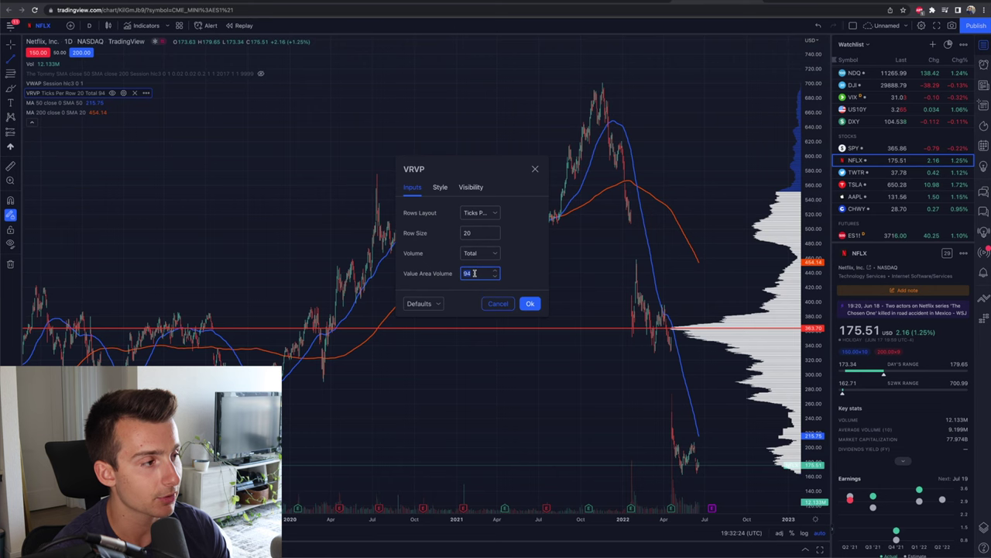
type("50")
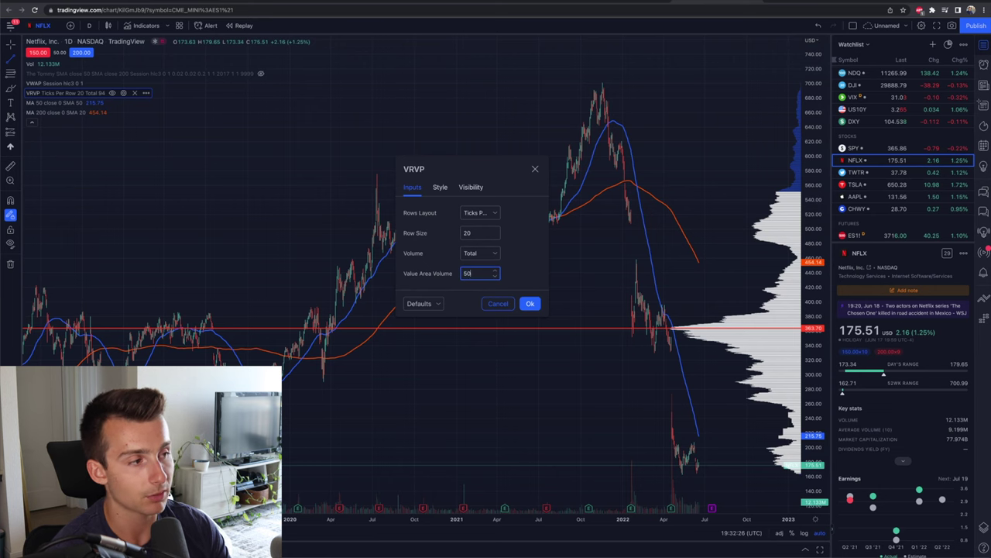
left_click(515, 279)
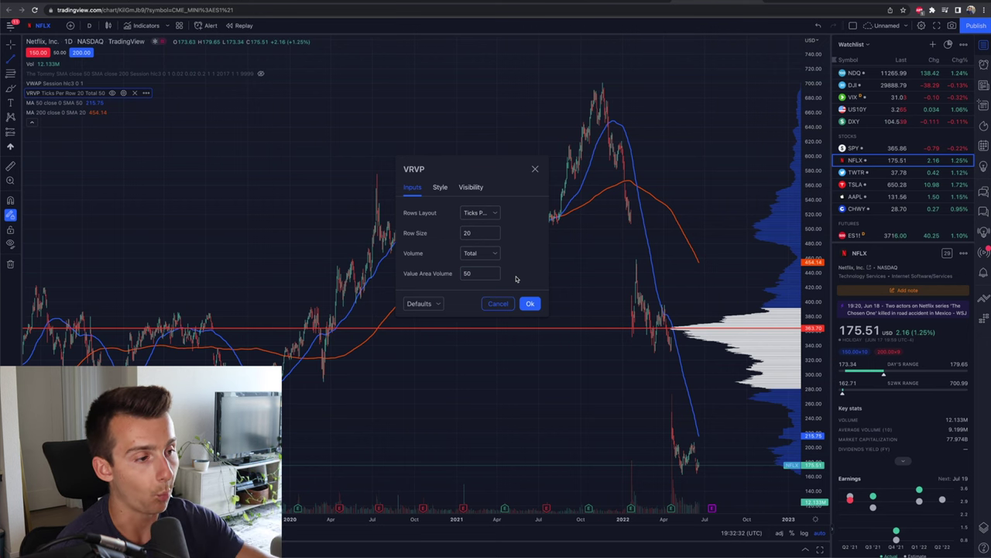
double_click(475, 273)
type("100")
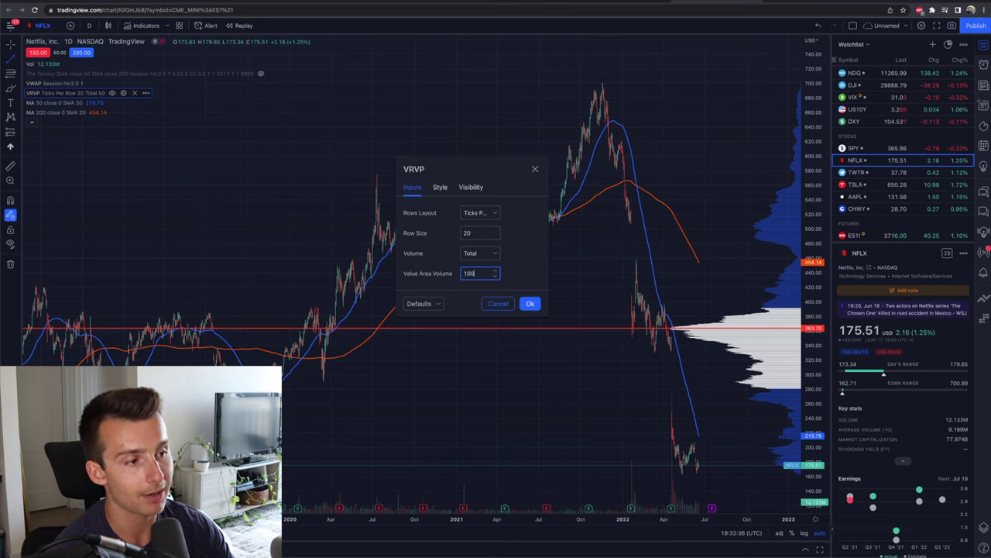
left_click(509, 274)
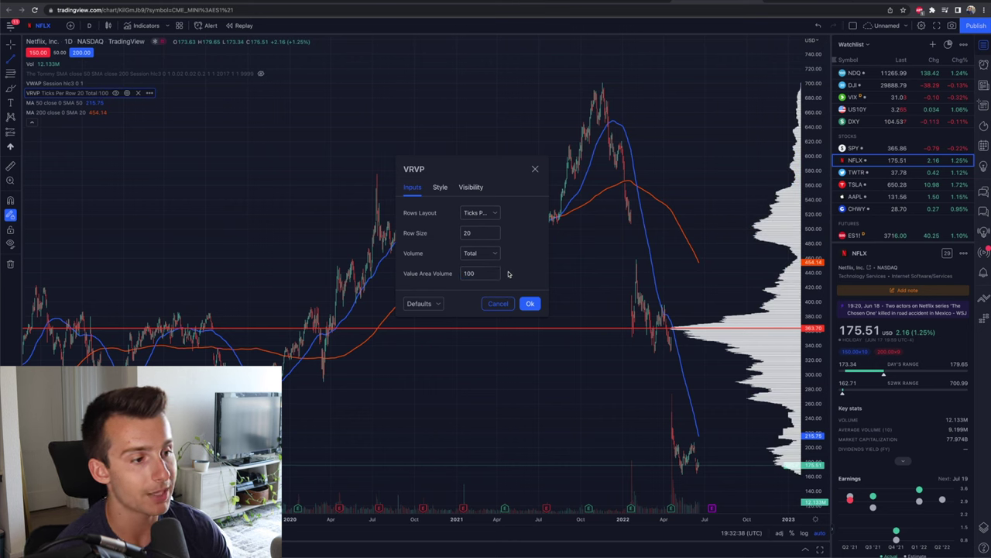
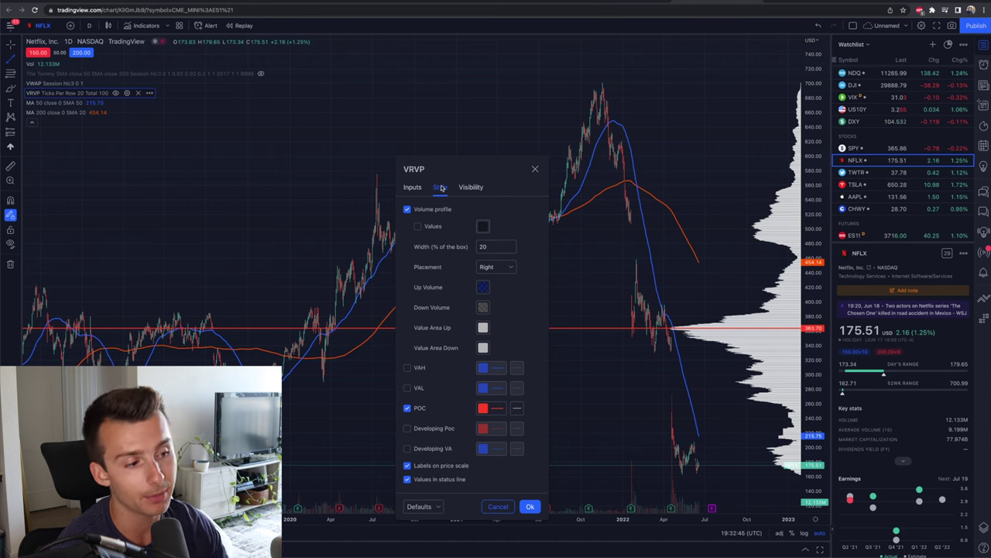
Toggle the display of Values on the volume profile in the style settings and leave it off.
left_click(418, 227)
left_click(417, 227)
left_click(418, 227)
left_click(418, 227)
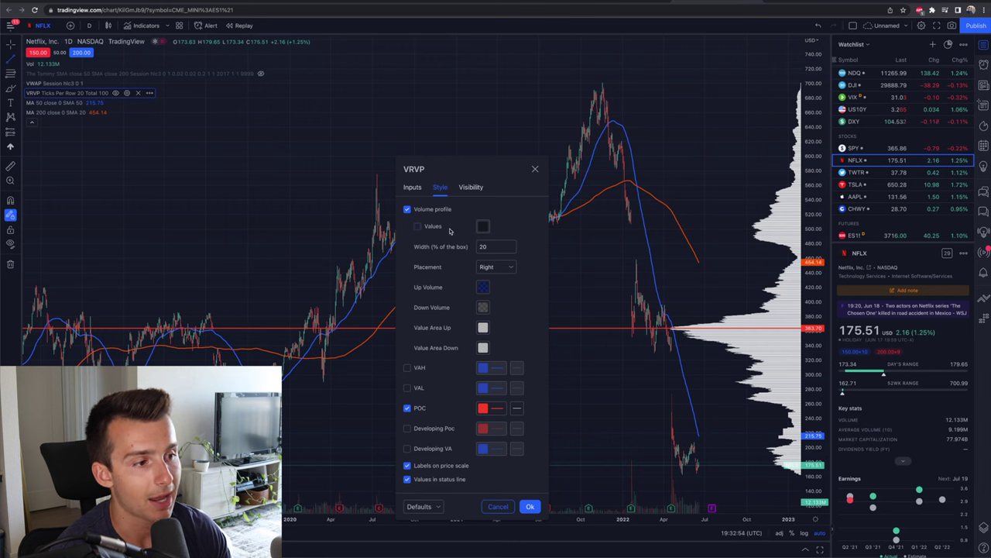
Try Left as the placement of the volume profile and set the placement back to Right.
left_click(497, 266)
left_click(495, 299)
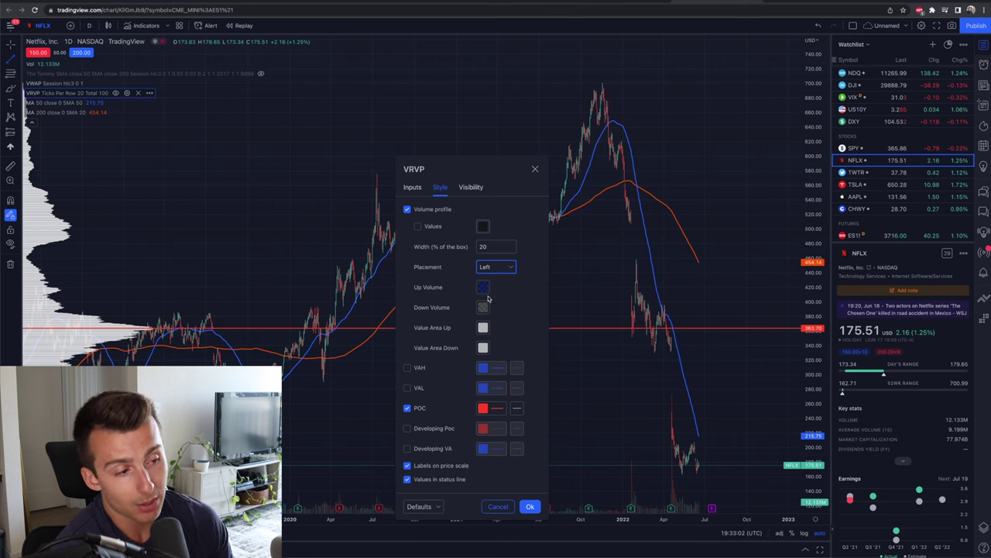
left_click(504, 271)
left_click(501, 288)
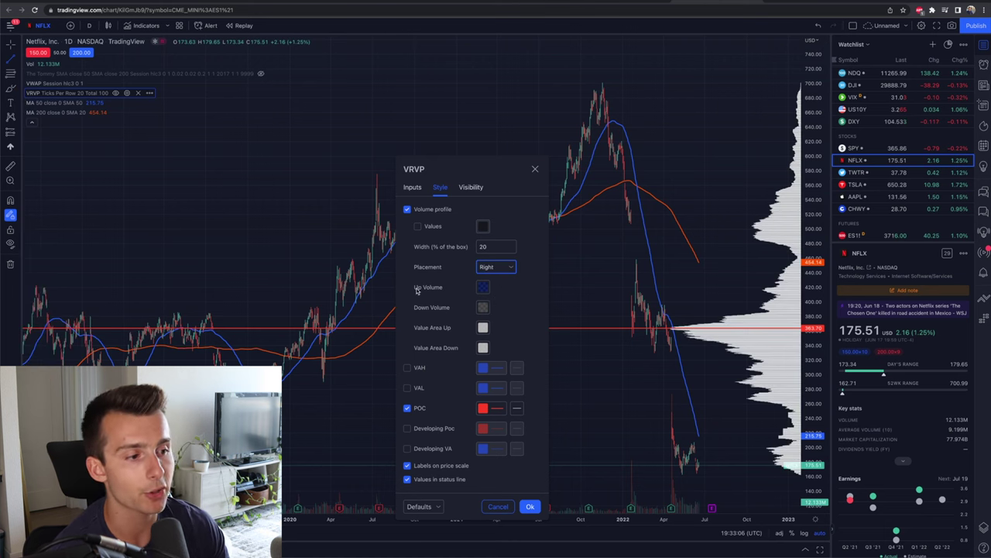
Return to the VRVP input settings and try Up/Down as the volume option.
left_click(418, 191)
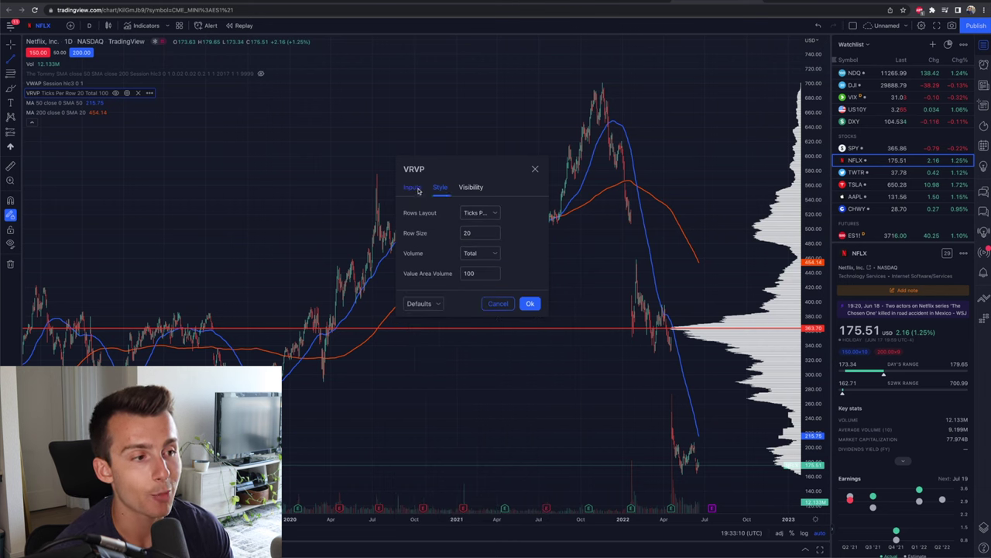
left_click(488, 254)
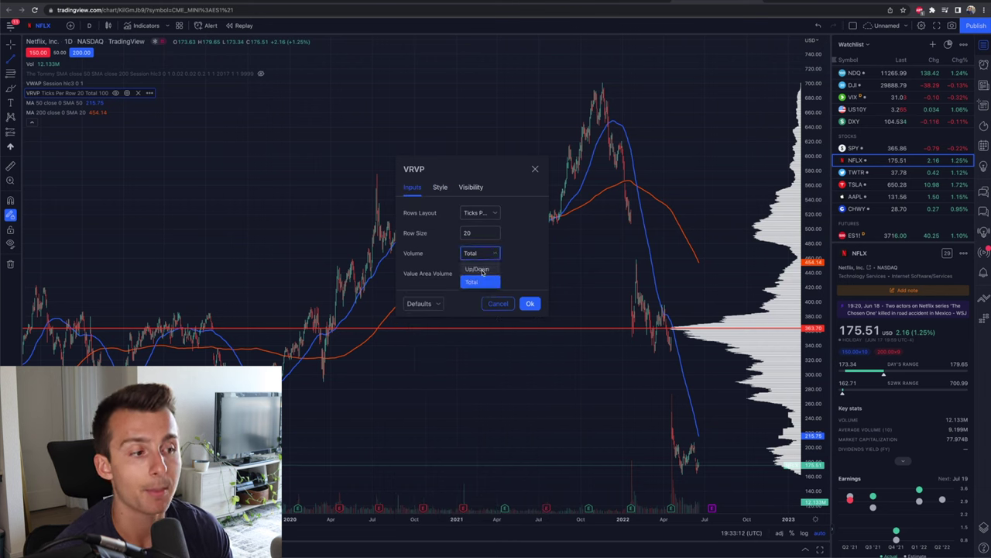
left_click(480, 269)
View the colour, opacity and thickness options of the POC line in the style settings and close them.
left_click(441, 188)
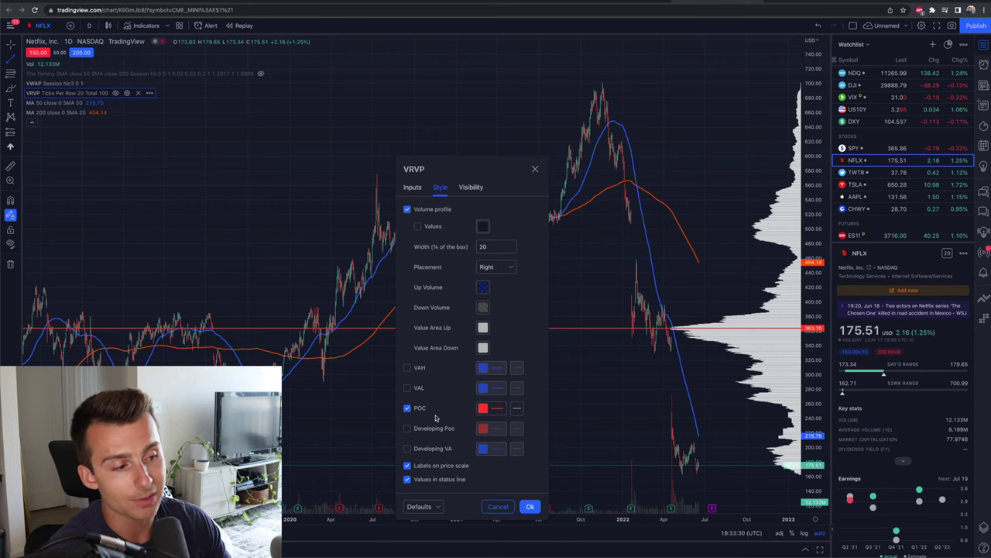
left_click(496, 410)
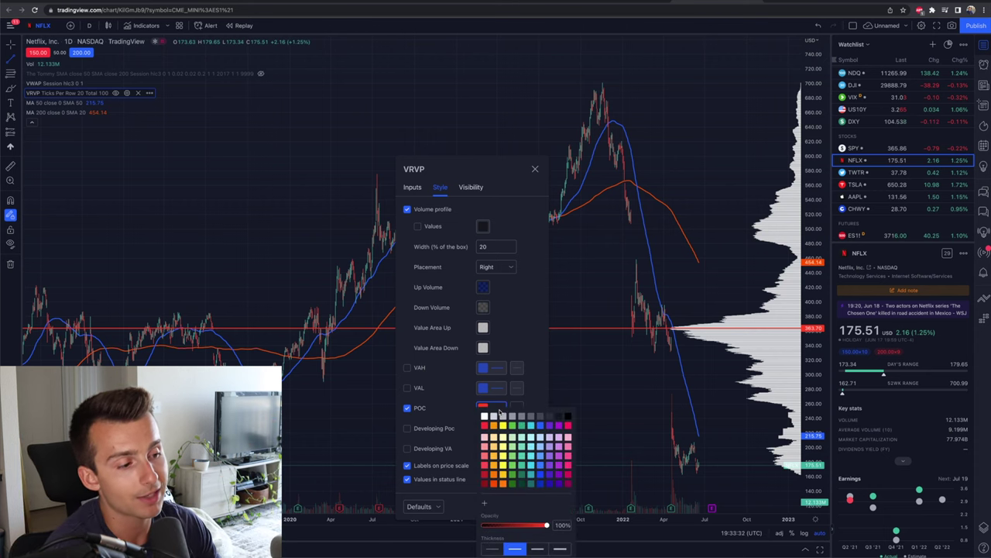
left_click(498, 411)
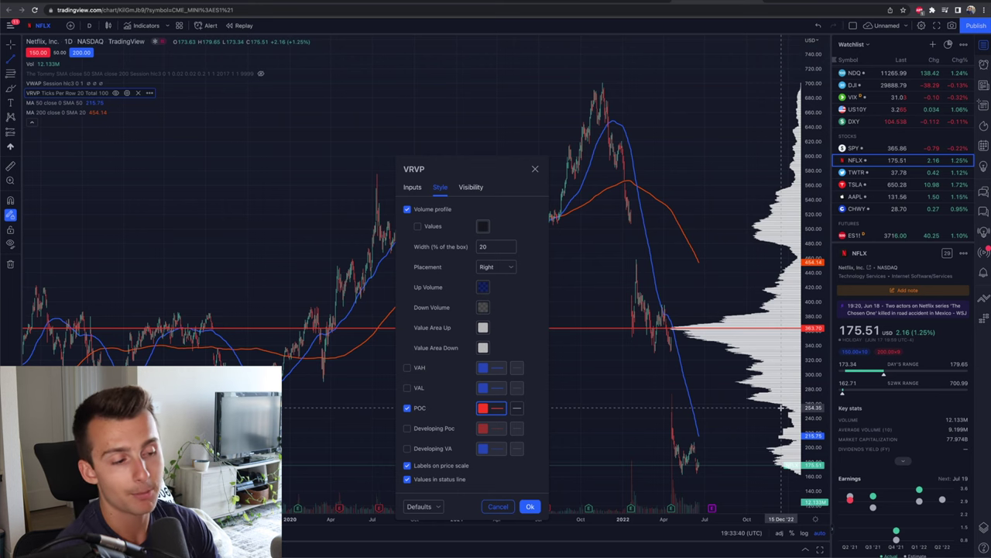
Toggle the price scale labels and check the status line values option in the VRVP style settings, leaving both on.
left_click(408, 466)
left_click(408, 465)
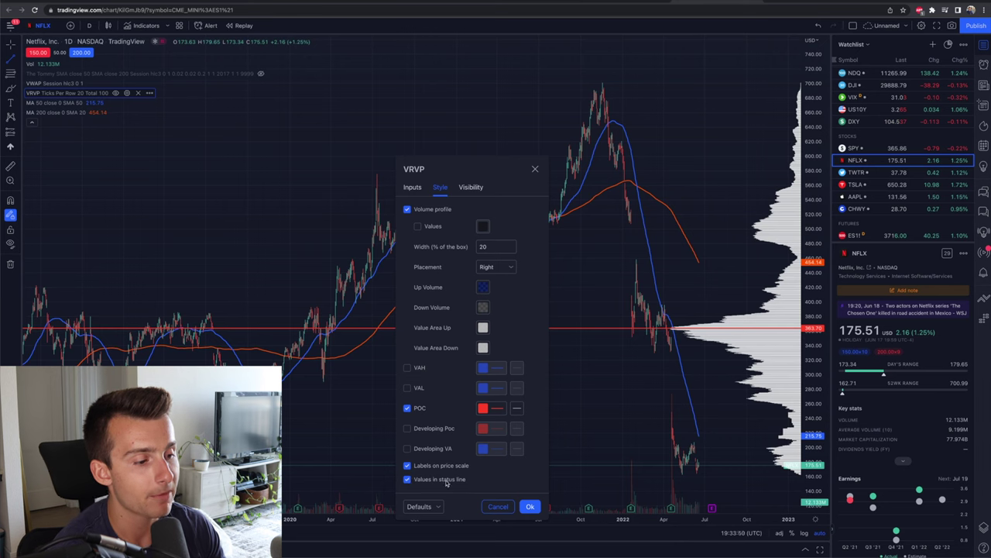
left_click(407, 480)
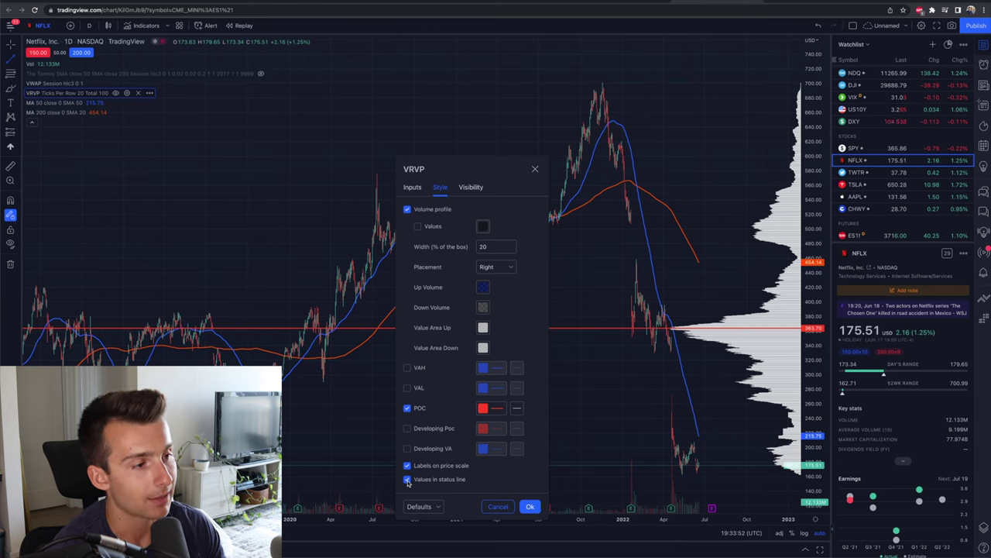
Try hiding the VRVP on seconds, minutes and hours intervals, re-enable all three and apply the indicator settings.
left_click(474, 188)
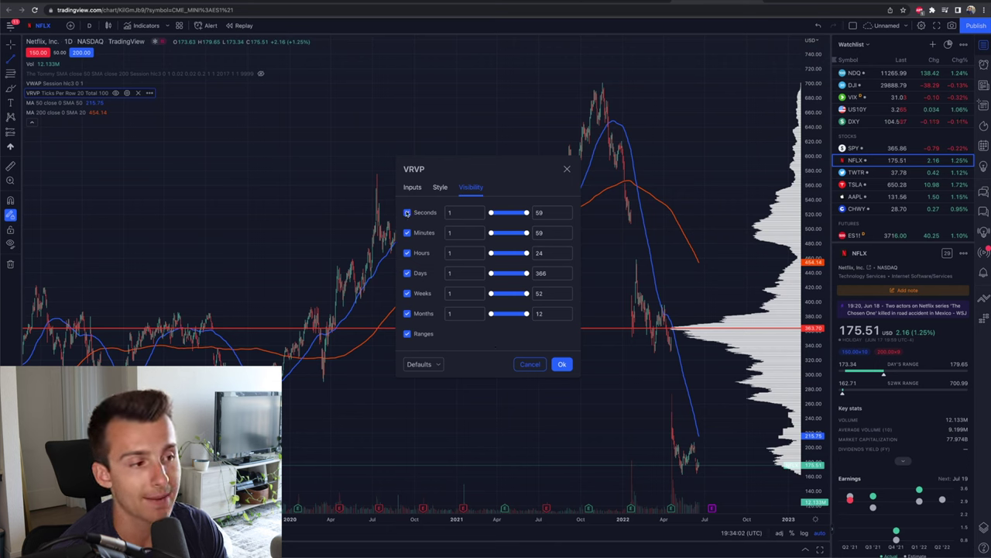
left_click(407, 213)
left_click(407, 233)
left_click(408, 253)
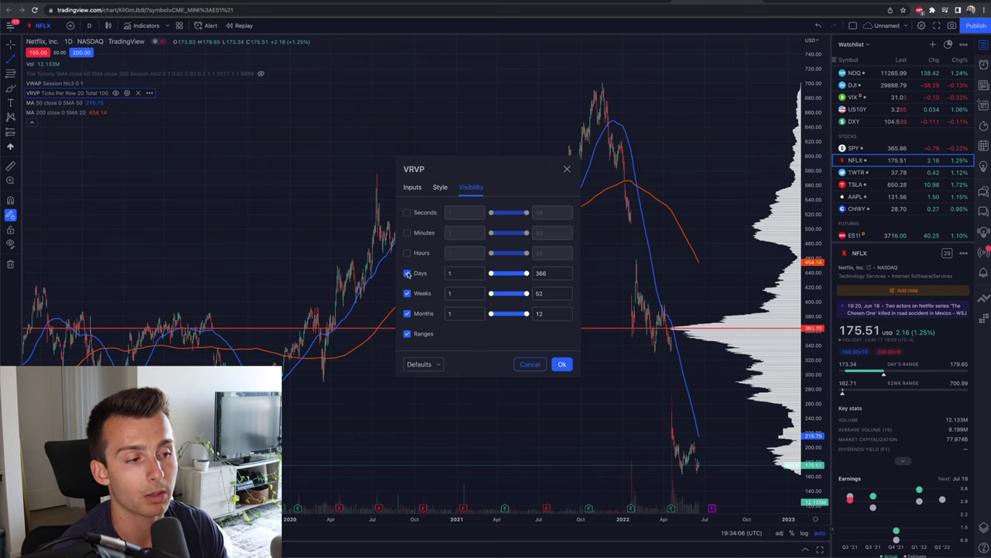
left_click(407, 254)
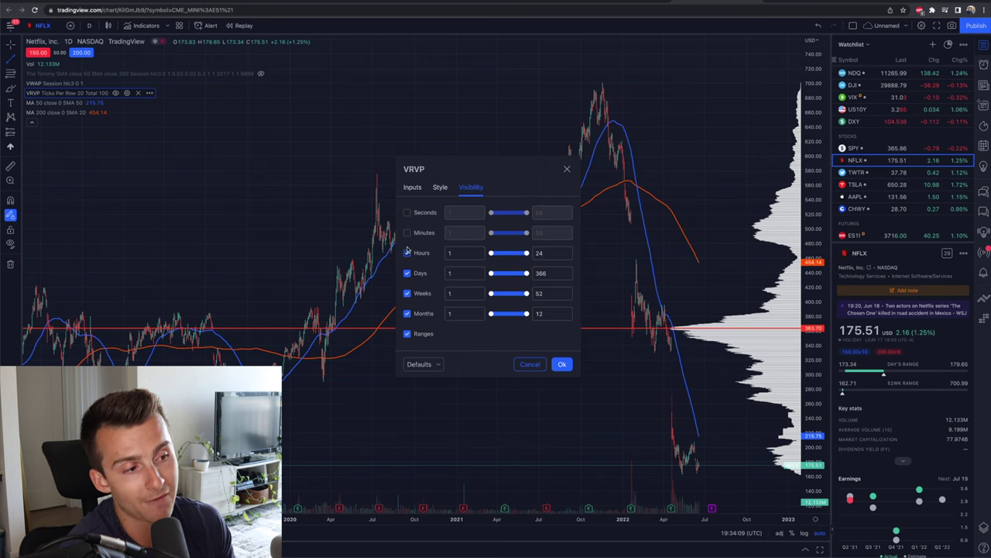
left_click(407, 233)
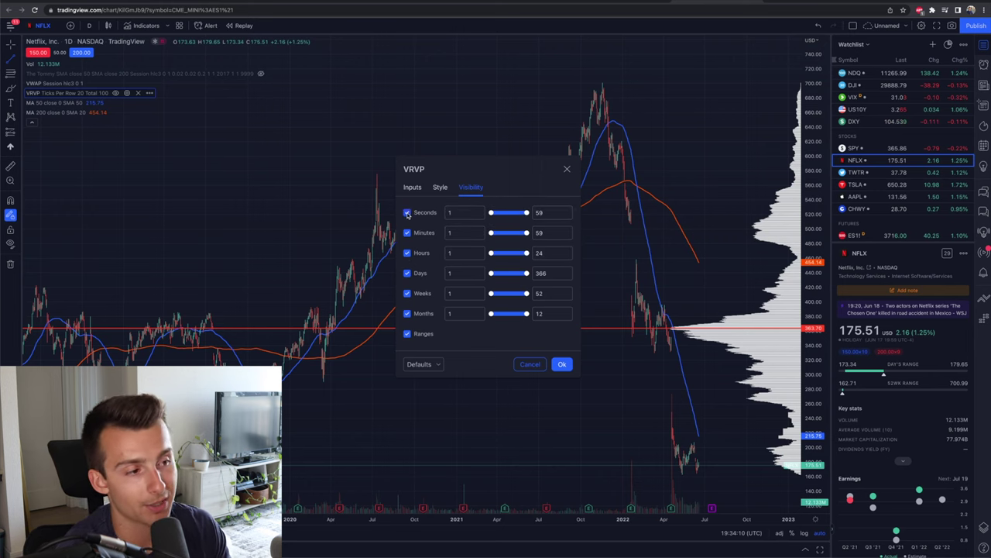
left_click(562, 364)
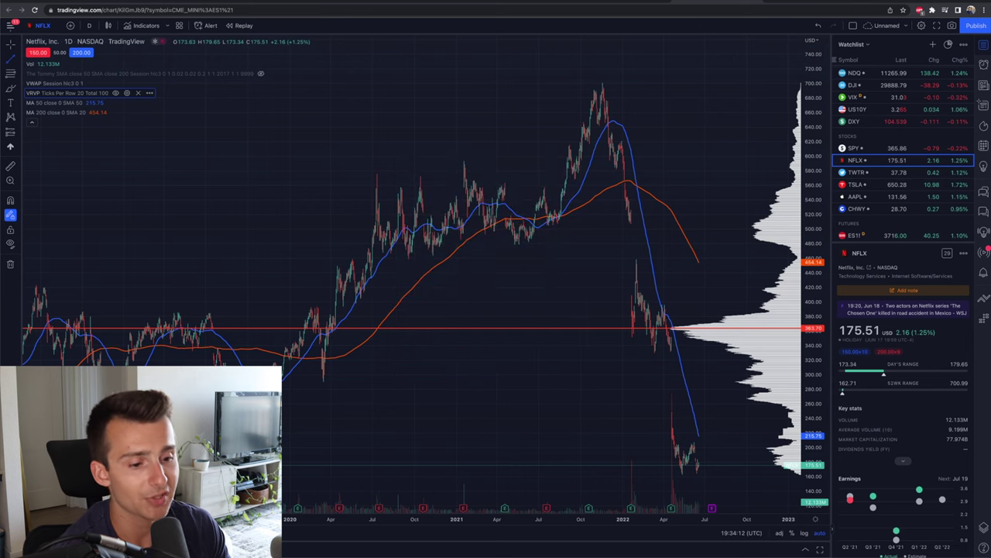
Switch the Netflix chart to the 5-minute interval and examine how the volume profile adapts to the visible range.
type("5m")
key("Return")
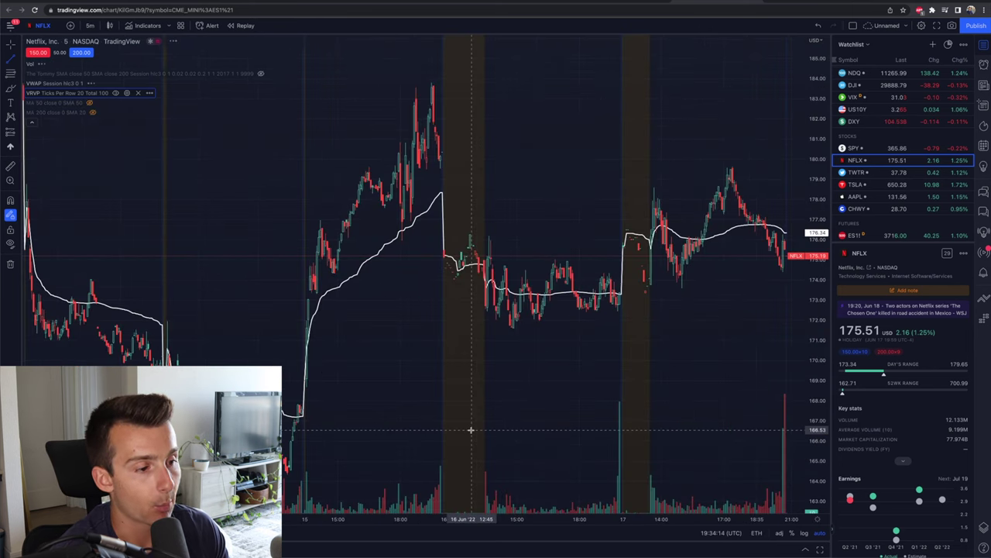
scroll(497, 423, "right", 3)
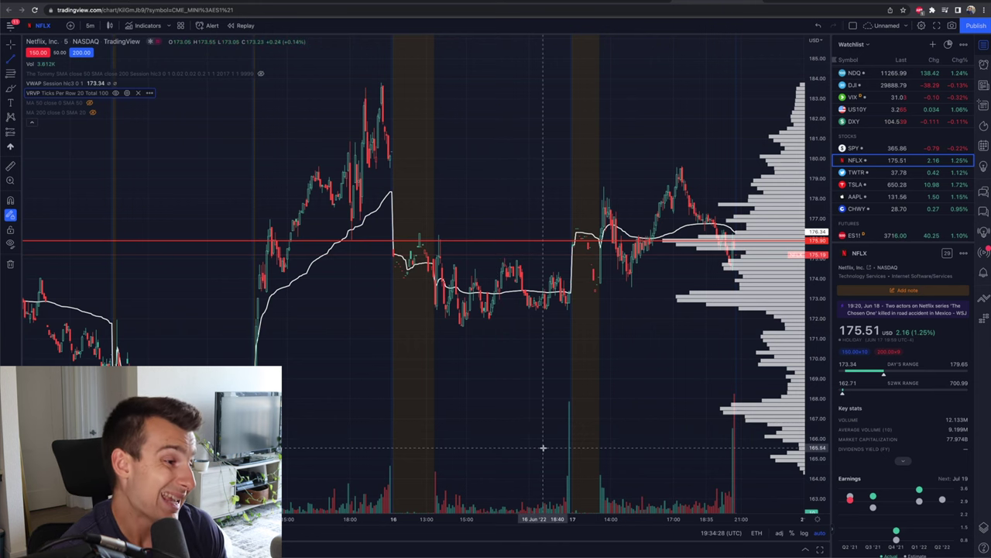
scroll(531, 414, "down", 3)
scroll(533, 416, "up", 2)
scroll(532, 416, "up", 1)
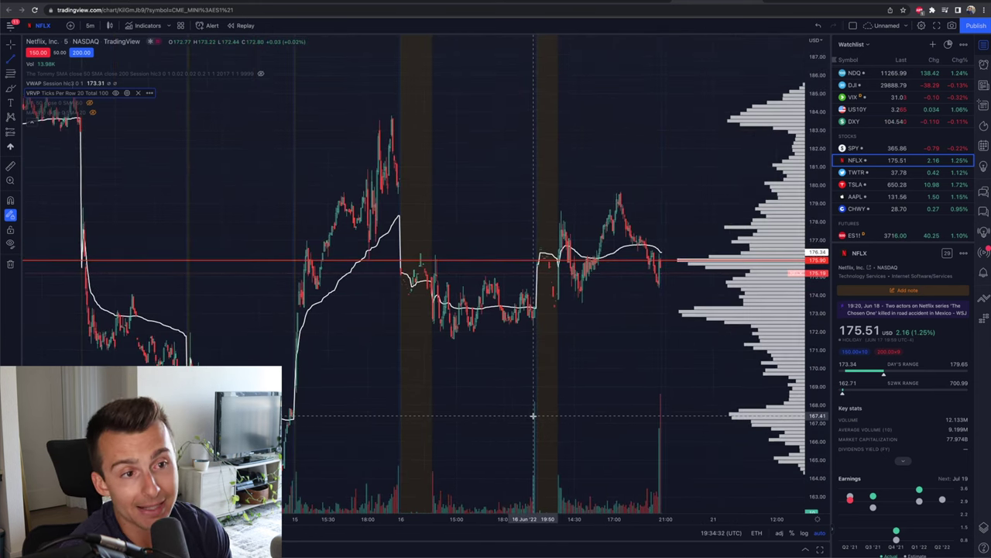
scroll(85, 127, "up", 1)
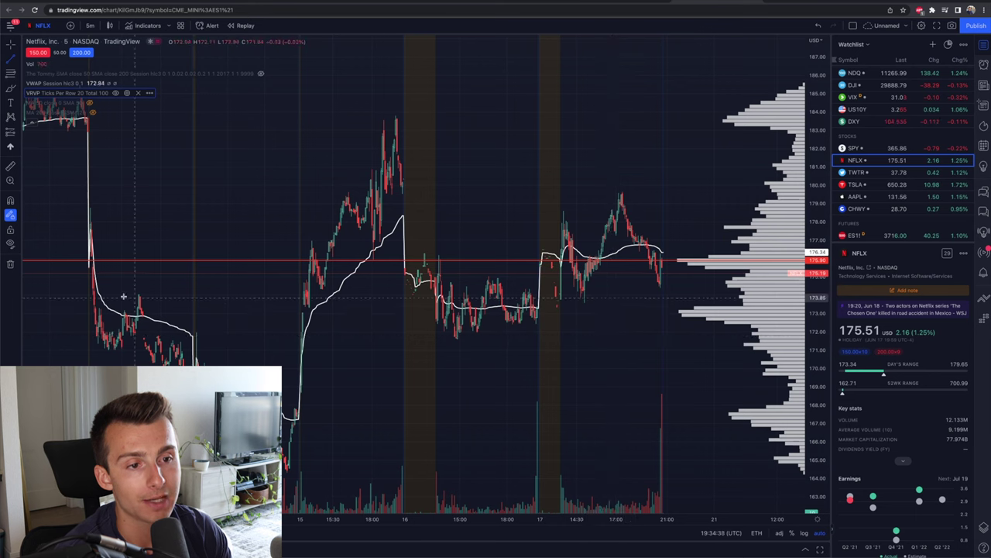
Collapse the indicator legend and return the chart to the 1D interval.
left_click(32, 124)
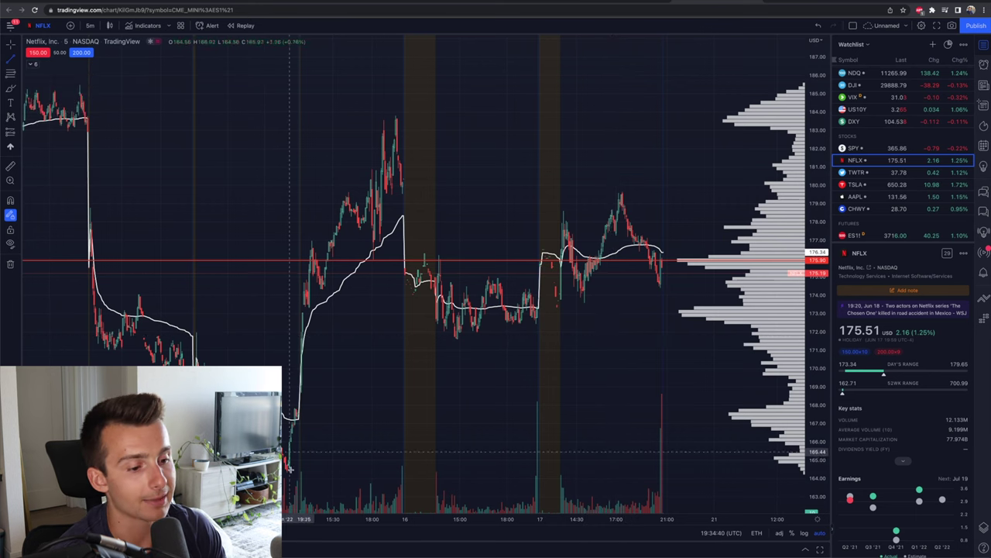
type("1D")
key("Return")
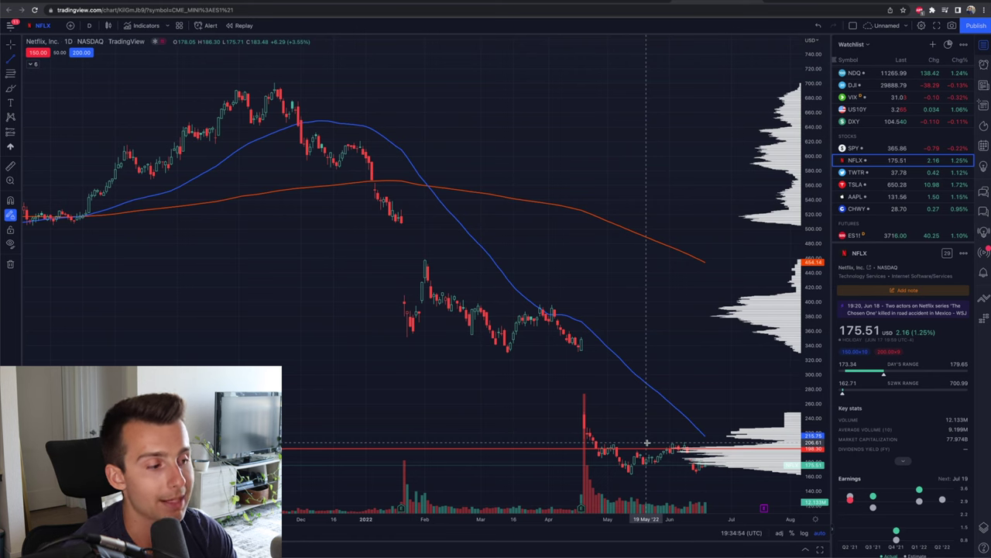
scroll(647, 442, "right", 5)
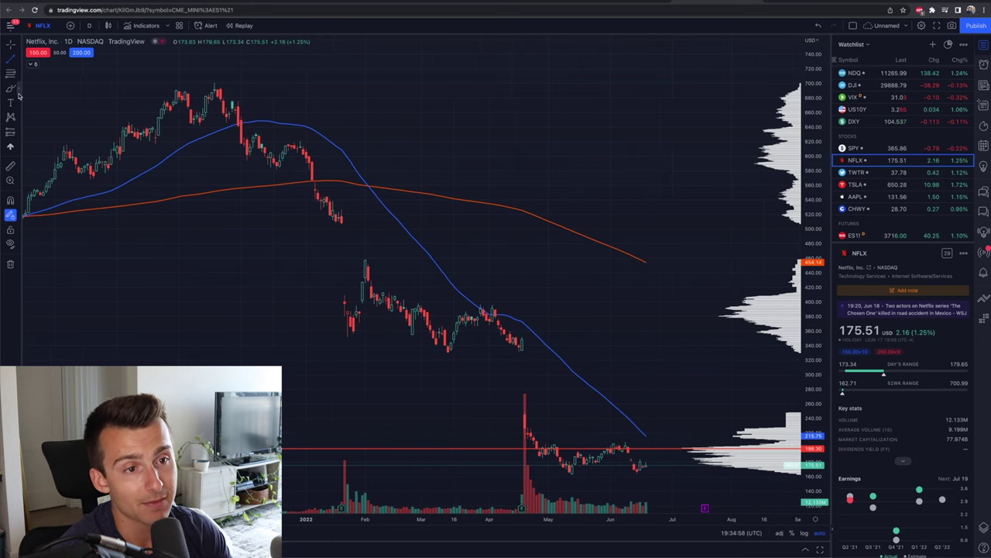
Circle the January and April price gaps with the brush, along with the two matching empty zones in the volume profile.
mouse_move(229, 86)
left_mouse_down()
mouse_move(215, 80)
mouse_move(327, 339)
mouse_move(473, 422)
mouse_move(581, 465)
mouse_move(589, 383)
mouse_move(262, 85)
mouse_move(205, 79)
left_mouse_up()
key("Delete")
mouse_move(347, 220)
left_mouse_down()
mouse_move(282, 236)
mouse_move(391, 267)
mouse_move(349, 220)
left_mouse_up()
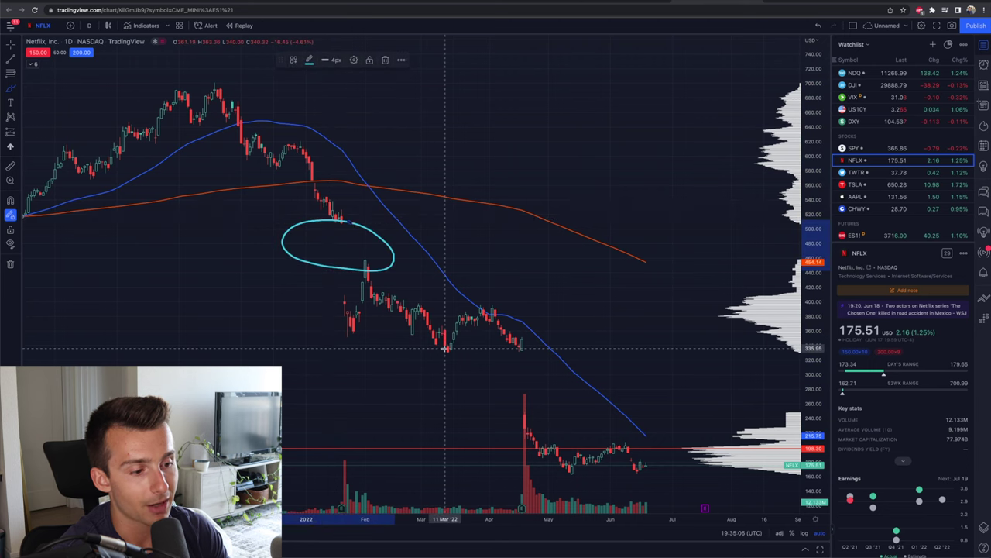
mouse_move(533, 359)
left_mouse_down()
mouse_move(467, 370)
mouse_move(577, 399)
mouse_move(569, 372)
mouse_move(532, 358)
left_mouse_up()
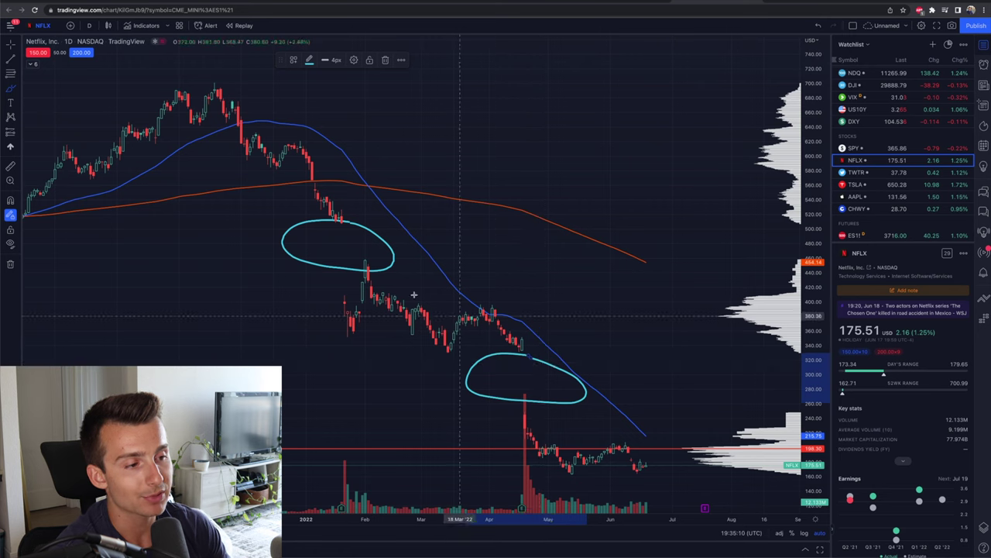
mouse_move(771, 217)
left_mouse_down()
mouse_move(752, 275)
mouse_move(781, 233)
left_mouse_up()
mouse_move(769, 352)
left_mouse_down()
mouse_move(784, 423)
mouse_move(789, 365)
mouse_move(779, 354)
left_mouse_up()
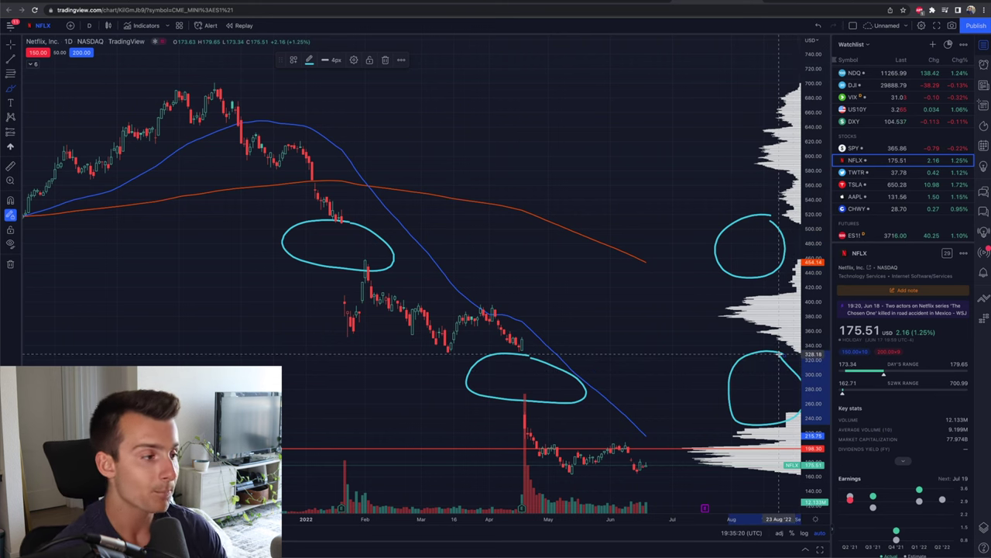
Undo the four brush circles around the price gaps and the empty profile zones.
key("super+z")
key("super+z")
key("super+z")
key("super+z")
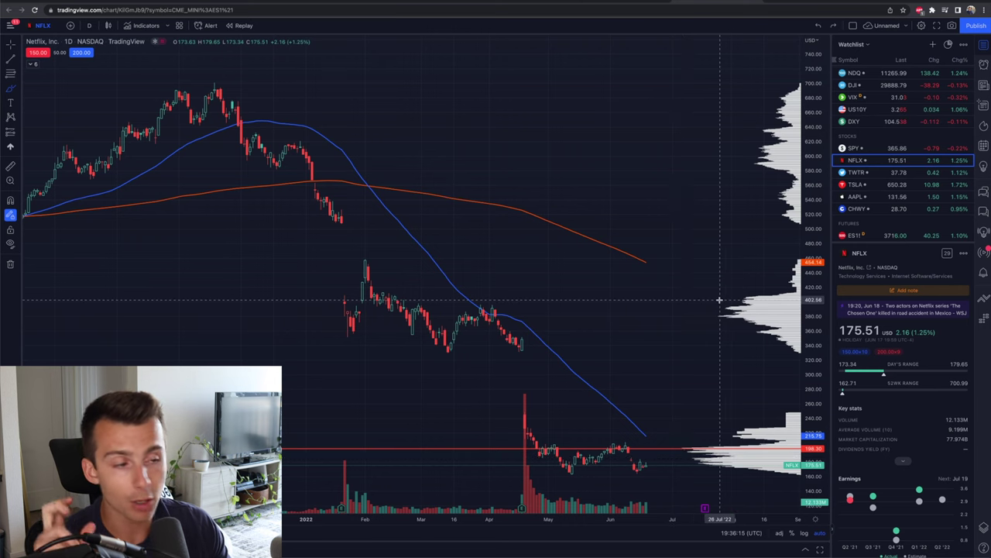
Brush a bracket at the middle volume cluster, mark the April gap and its empty profile zone, and sketch a price path up to about 350.
mouse_move(723, 295)
left_mouse_down()
mouse_move(710, 319)
mouse_move(746, 332)
left_mouse_up()
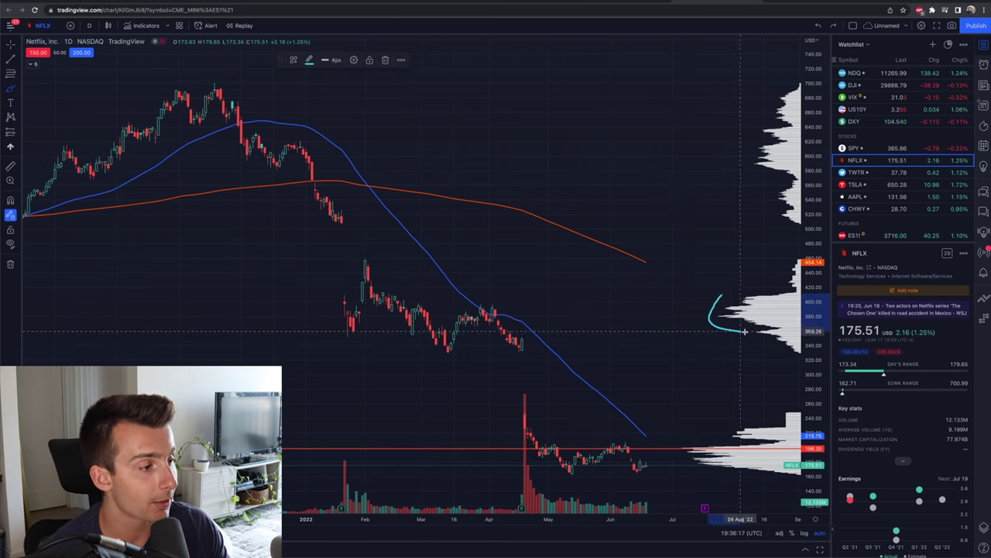
left_click_drag(649, 464, 674, 422)
left_click_drag(678, 406, 687, 381)
mouse_move(773, 358)
left_mouse_down()
mouse_move(788, 380)
mouse_move(777, 408)
left_mouse_up()
mouse_move(541, 352)
left_mouse_down()
mouse_move(503, 355)
mouse_move(518, 406)
mouse_move(546, 357)
left_mouse_up()
left_click_drag(689, 373, 700, 345)
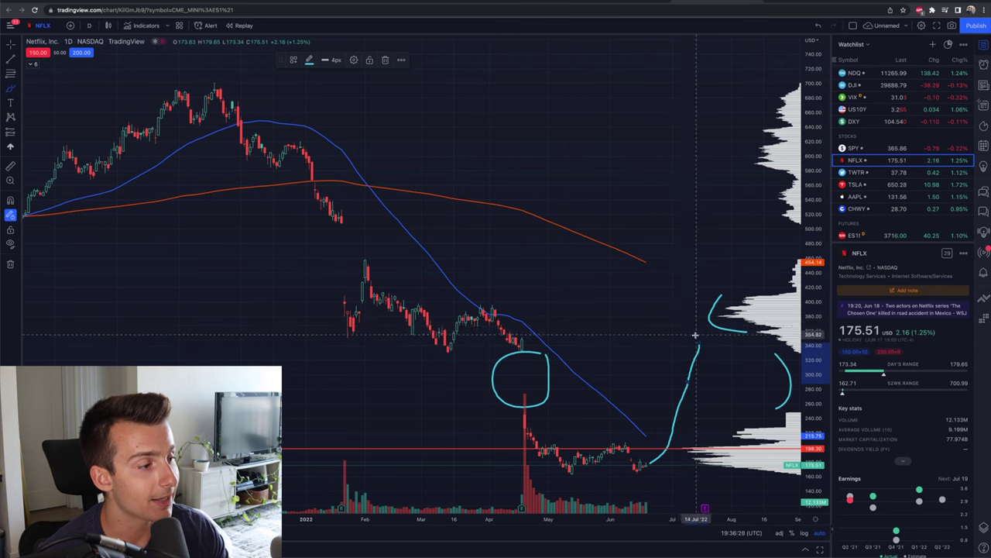
left_click_drag(700, 338, 735, 335)
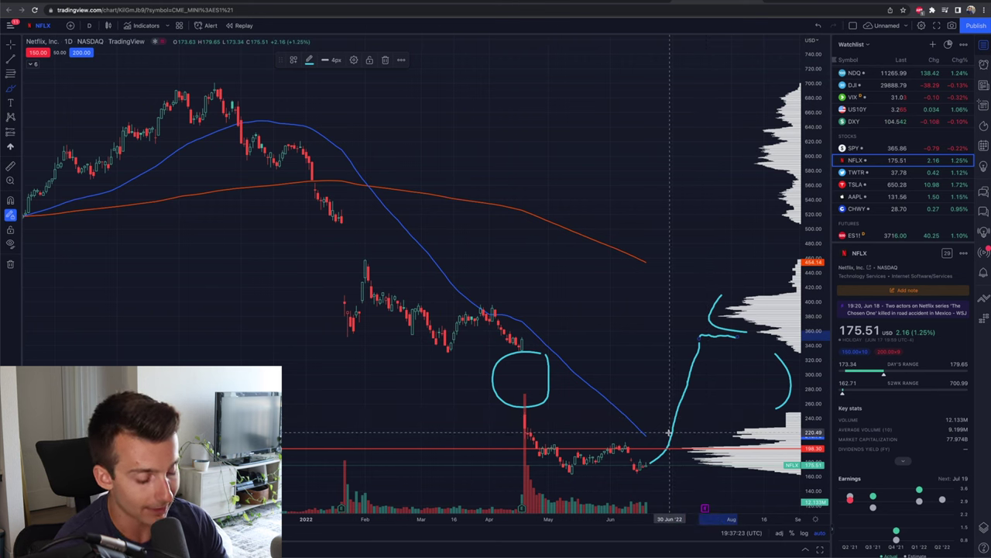
Undo the brushed price path, gap circle and volume profile brackets.
key("ctrl+z")
key("ctrl+z")
key("ctrl+z")
key("ctrl+z")
key("ctrl+z")
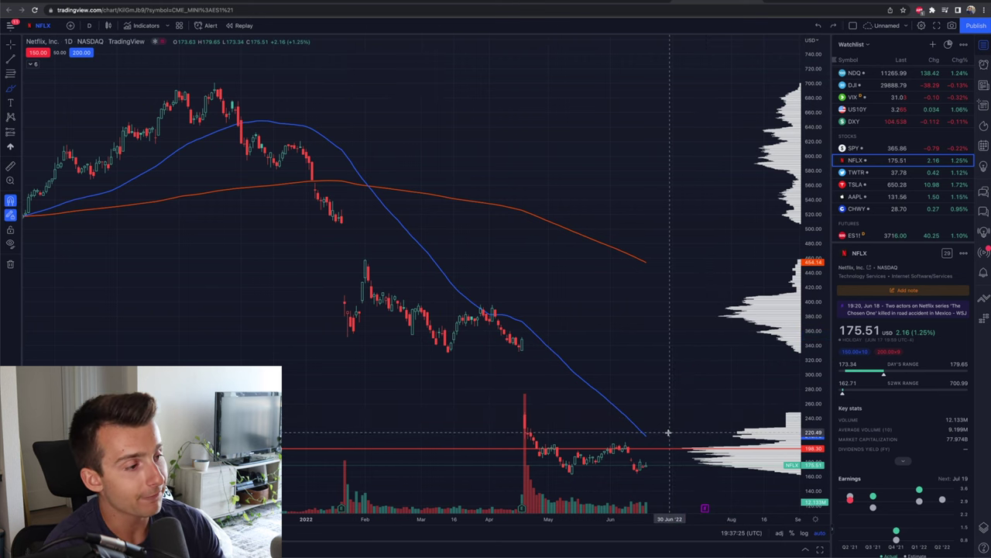
Mark the volume profile peak near 220 with a small brush bracket.
scroll(668, 432, "up", 5)
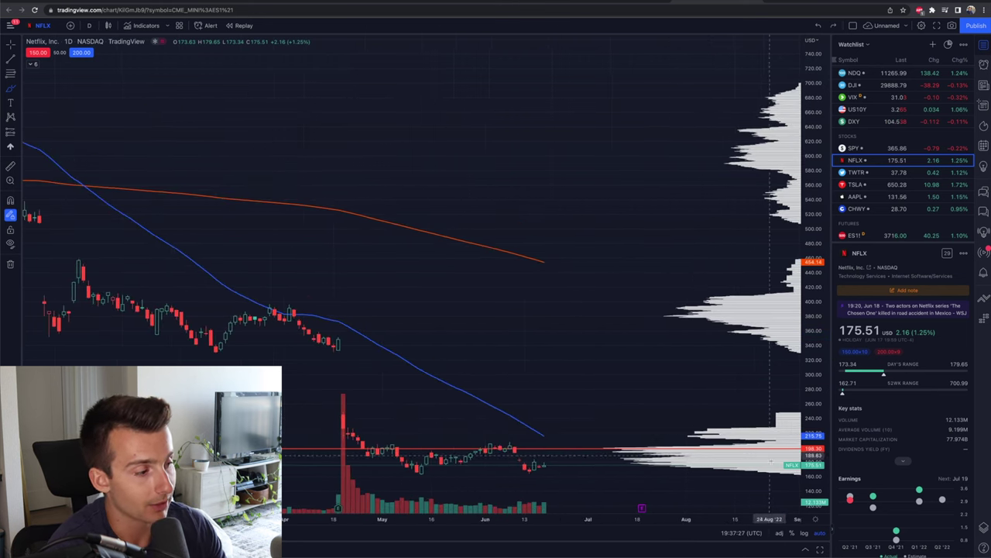
scroll(783, 477, "up", 3)
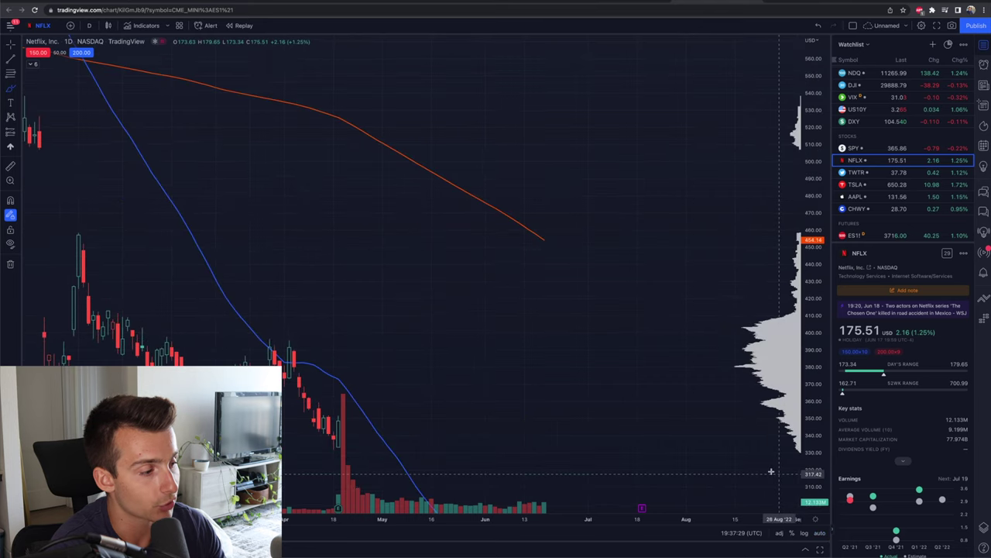
scroll(562, 233, "up", 4)
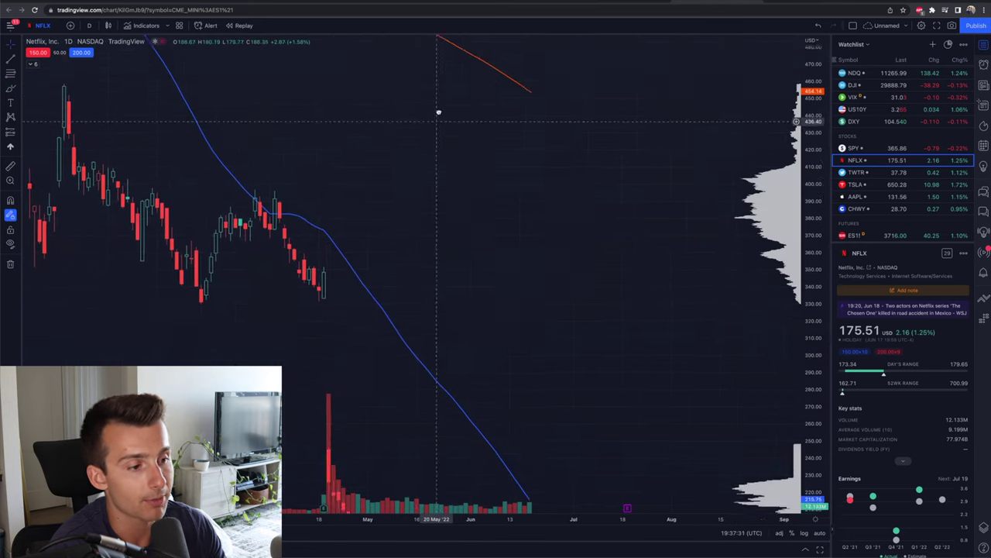
scroll(550, 291, "left", 3)
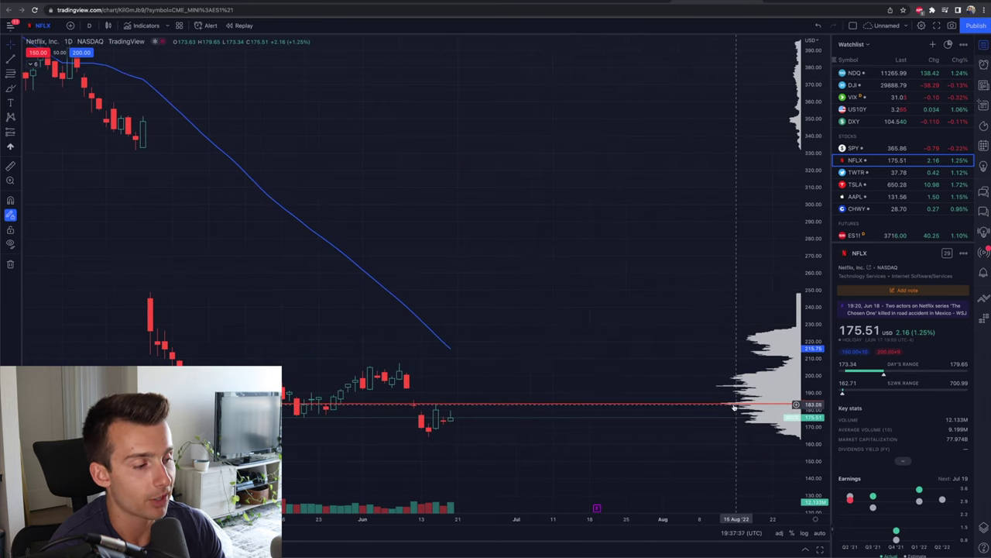
scroll(543, 349, "up", 1)
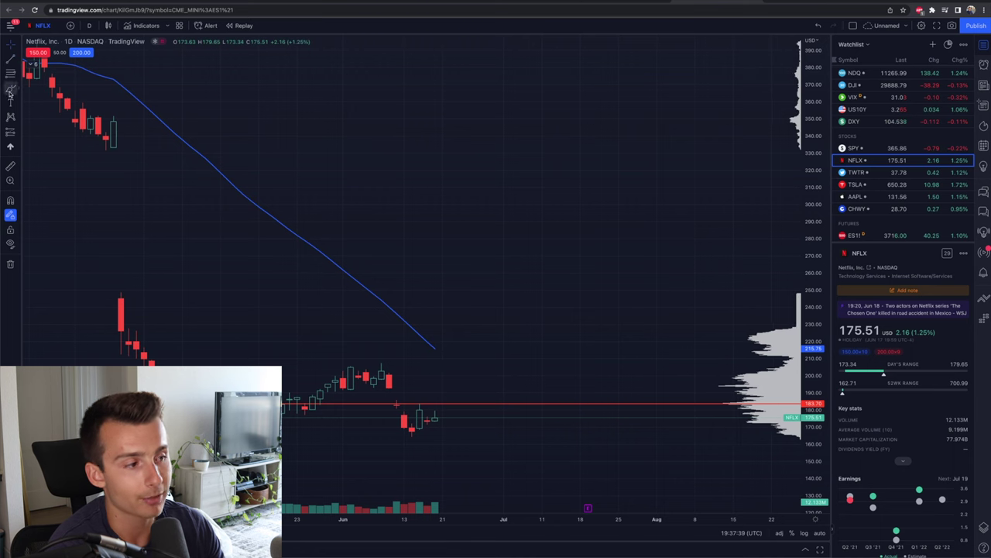
mouse_move(751, 332)
left_mouse_down()
mouse_move(742, 341)
mouse_move(751, 350)
left_mouse_up()
Sketch a price path with the brush from the last candle up to about 218, and delete it.
mouse_move(439, 418)
left_mouse_down()
mouse_move(465, 379)
mouse_move(521, 346)
left_mouse_up()
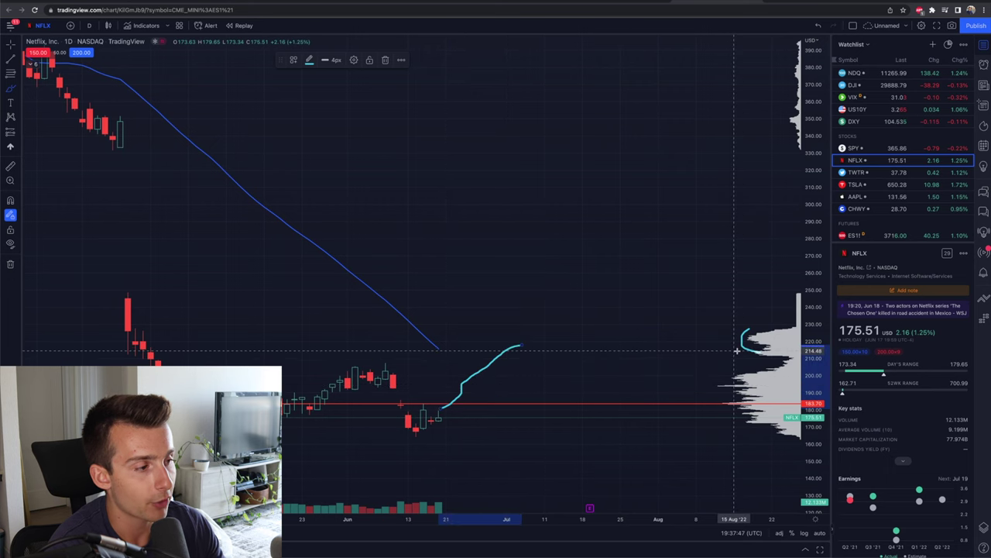
left_click_drag(748, 349, 748, 327)
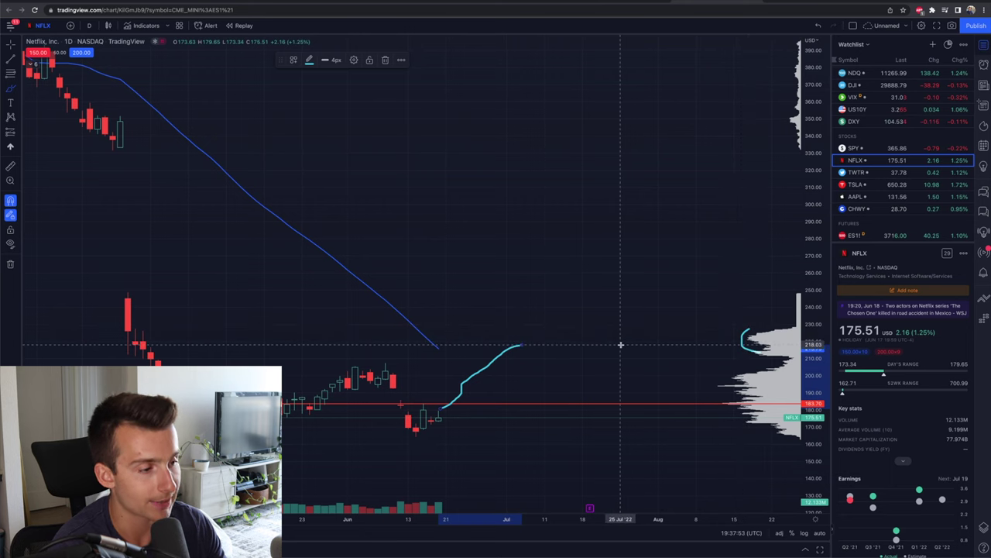
key("Delete")
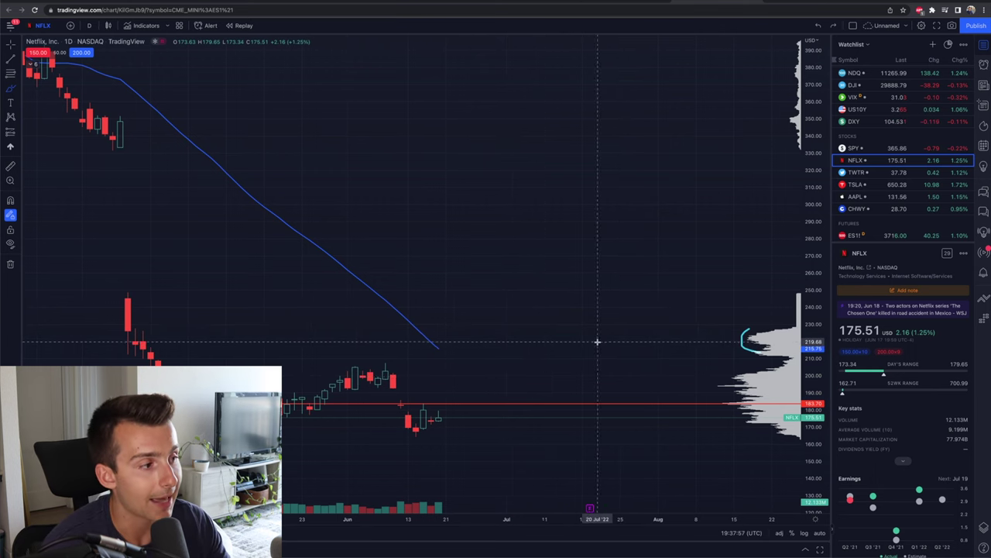
Draw brush lines from the April gap's lower edge toward the profile near 250 and circle the empty zone up to about 330.
scroll(588, 325, "down", 3)
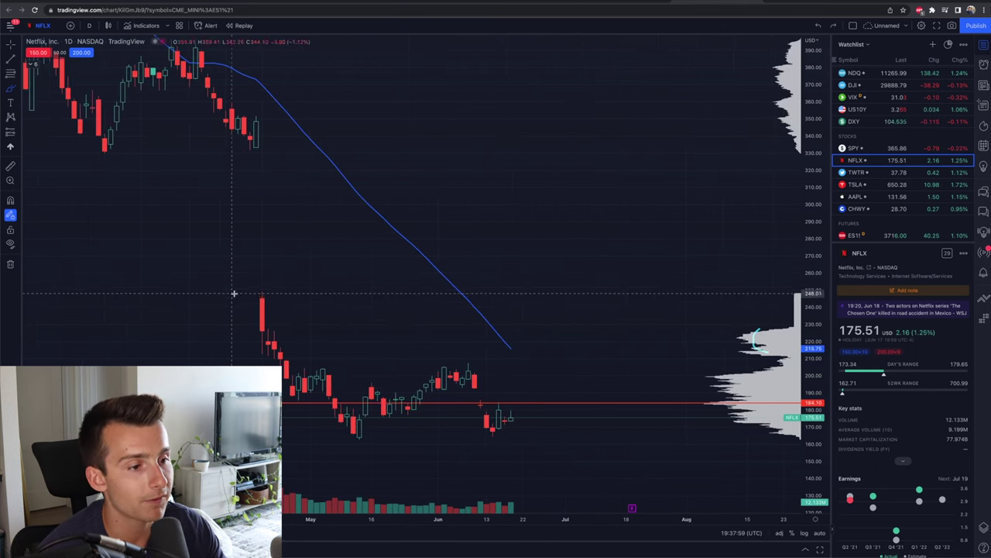
left_click_drag(235, 292, 468, 310)
left_click_drag(798, 295, 270, 286)
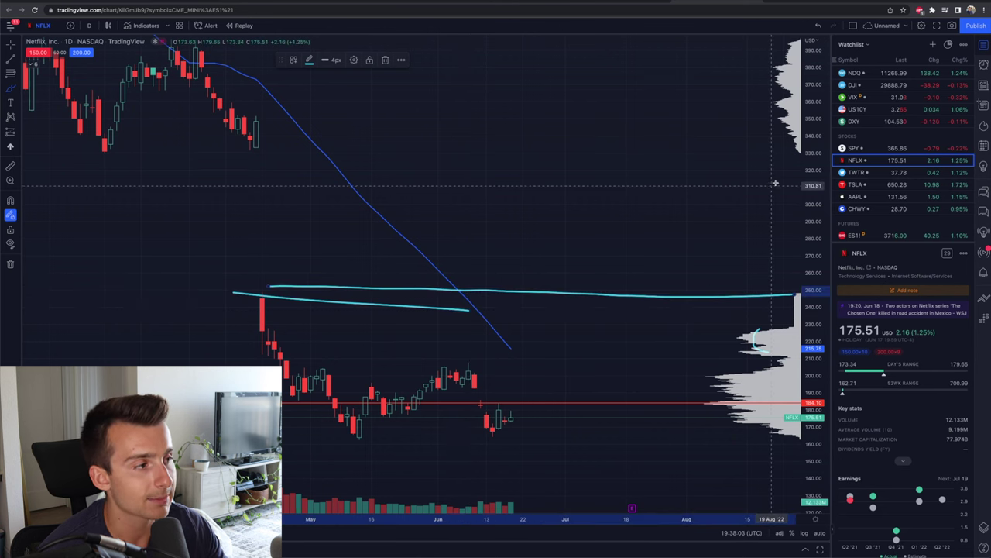
mouse_move(790, 152)
left_mouse_down()
mouse_move(677, 184)
mouse_move(620, 288)
mouse_move(708, 291)
mouse_move(775, 194)
mouse_move(777, 149)
left_mouse_up()
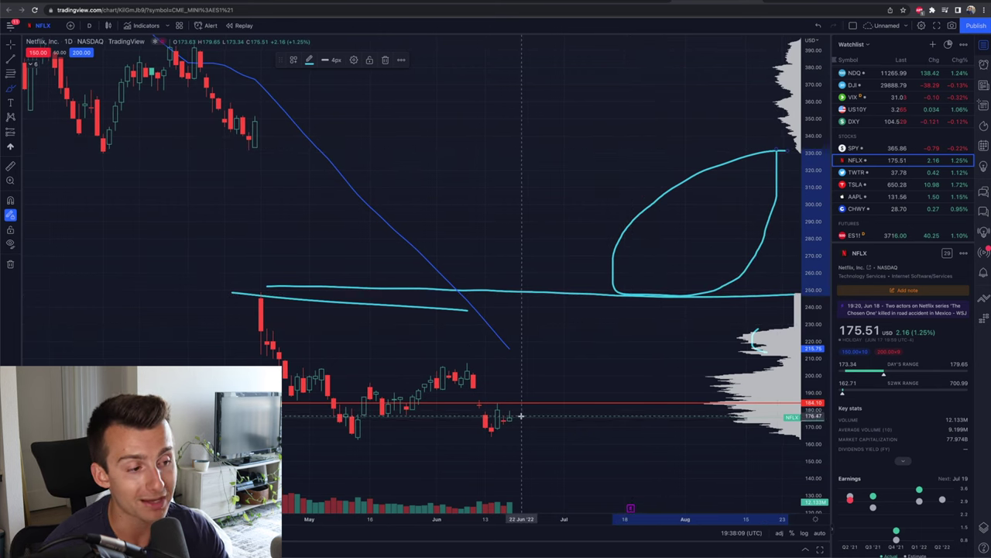
Draw a rising brush arrow from the last candle into the zone above 250 and circle the April price gap.
mouse_move(510, 410)
left_mouse_down()
mouse_move(646, 321)
mouse_move(668, 275)
mouse_move(673, 282)
mouse_move(660, 285)
left_mouse_up()
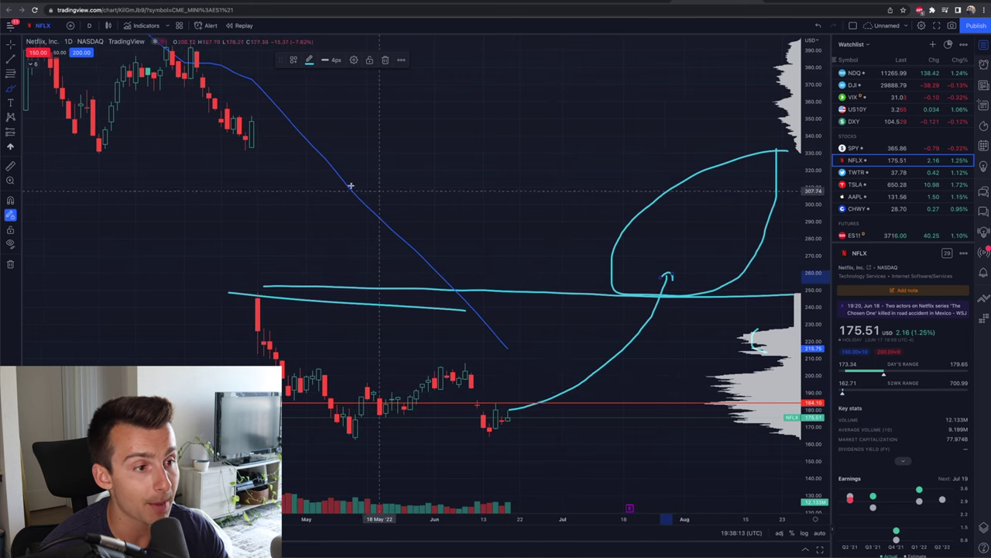
mouse_move(264, 153)
left_mouse_down()
mouse_move(173, 277)
mouse_move(249, 331)
mouse_move(289, 241)
mouse_move(270, 155)
left_mouse_up()
scroll(662, 289, "right", 2)
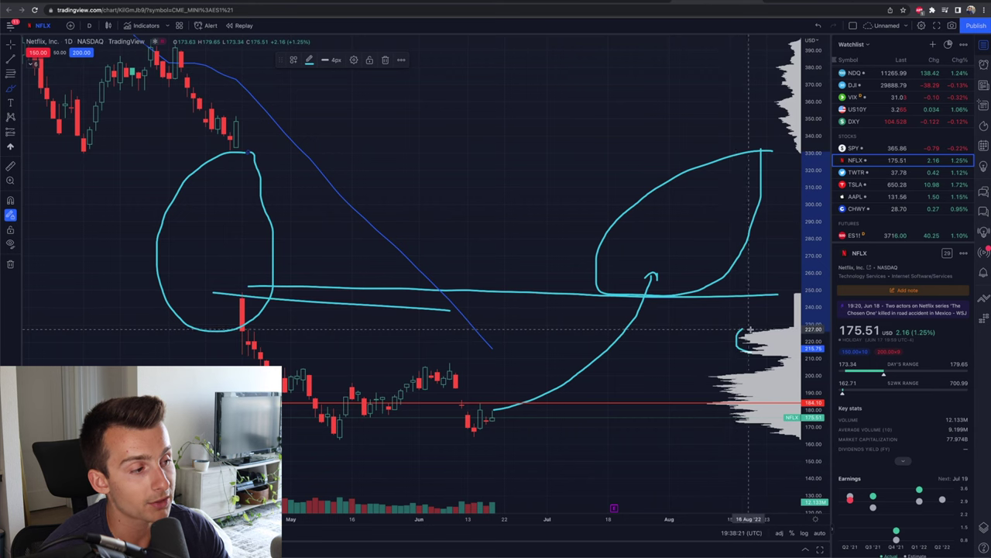
Brush a second bracket at the 220 profile peak, a pullback and rebound to about 270, a line near 330, and marks at the 350–360 peaks.
mouse_move(750, 329)
left_mouse_down()
mouse_move(735, 337)
mouse_move(747, 350)
left_mouse_up()
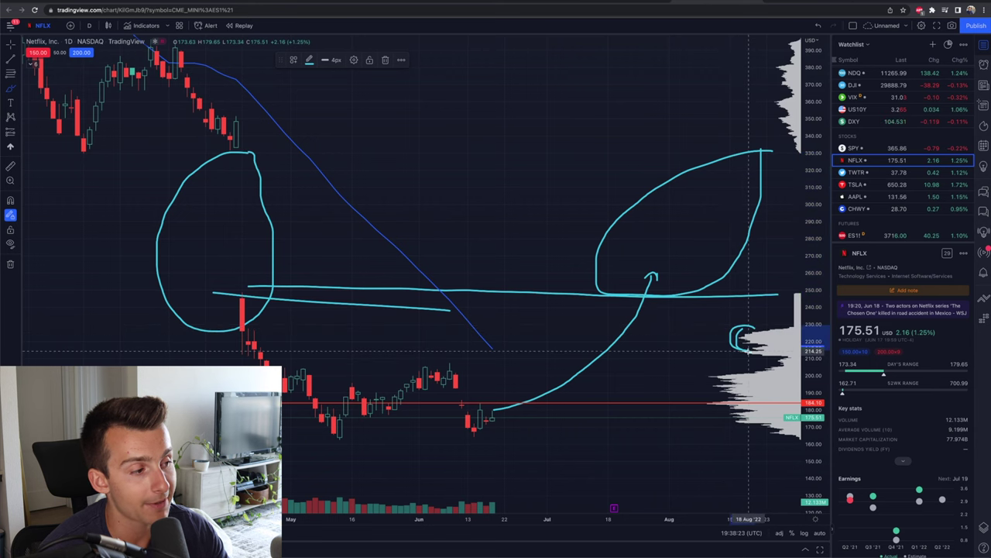
mouse_move(652, 276)
left_mouse_down()
mouse_move(693, 318)
mouse_move(750, 249)
mouse_move(706, 250)
left_mouse_up()
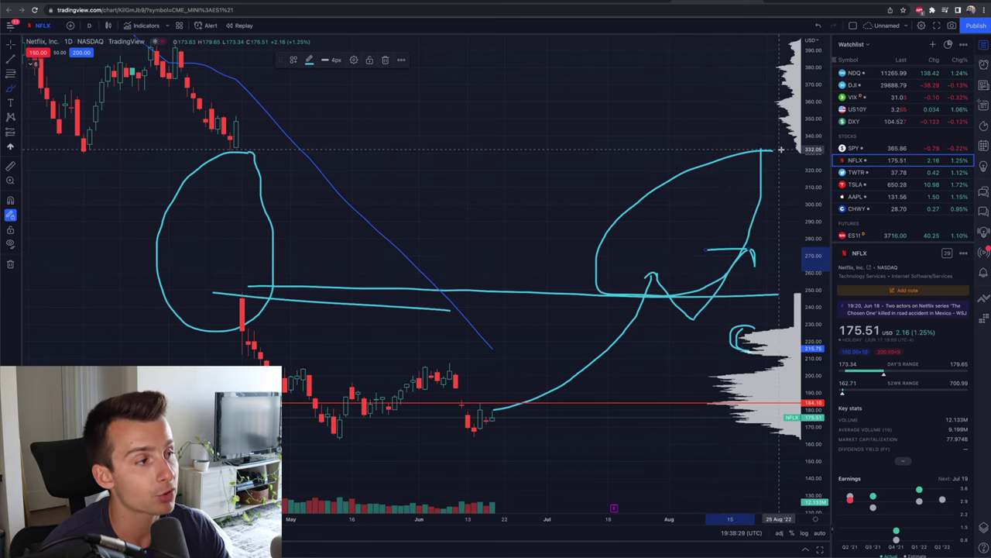
left_click_drag(733, 151, 798, 151)
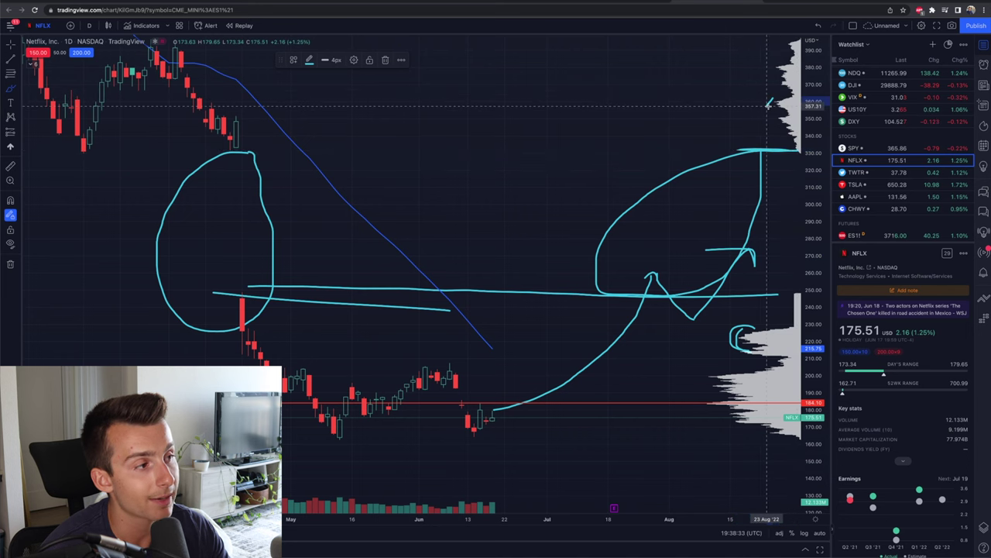
left_click_drag(769, 105, 777, 122)
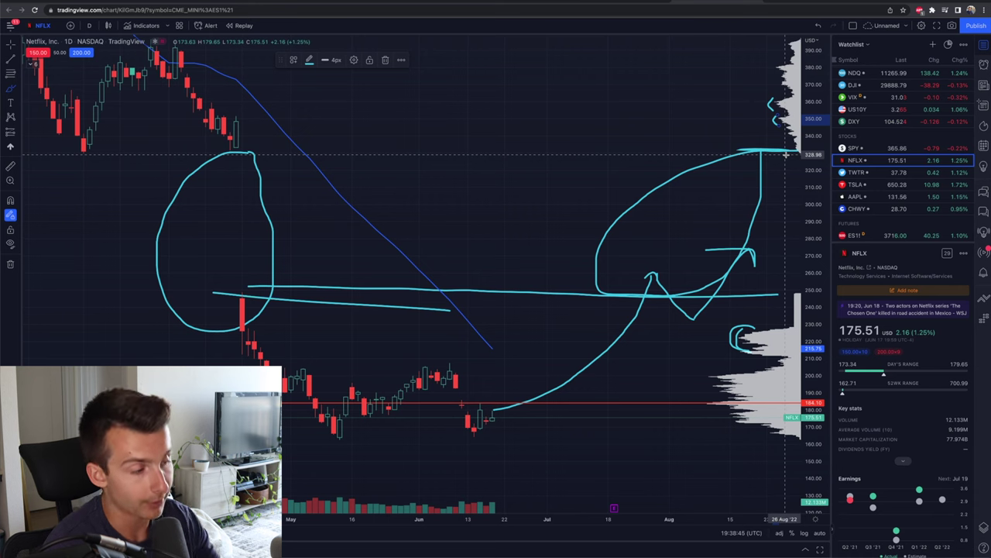
Undo all the brush drawings on the Netflix chart, including the gap circles, price path, horizontal lines and profile brackets.
key("super+z")
key("super+z")
key("super+z")
key("super+z")
key("super+z")
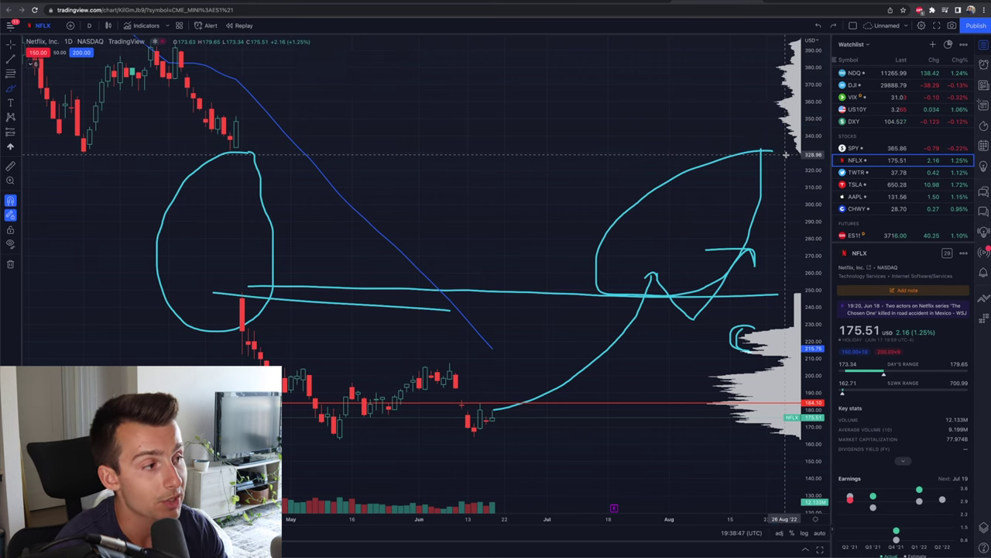
key("super+z")
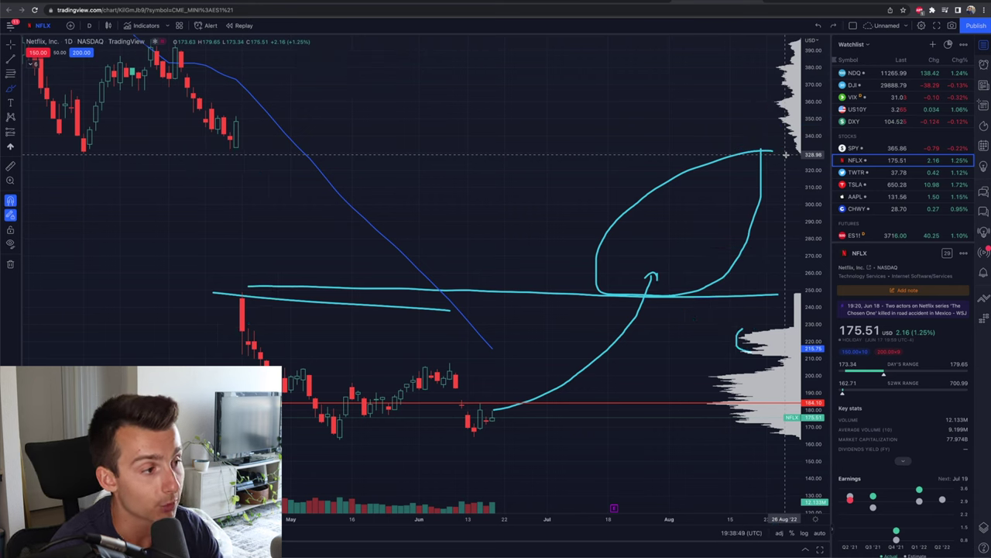
key("super+z")
key("super+z")
key("super+z")
key("super+z")
key("super+z")
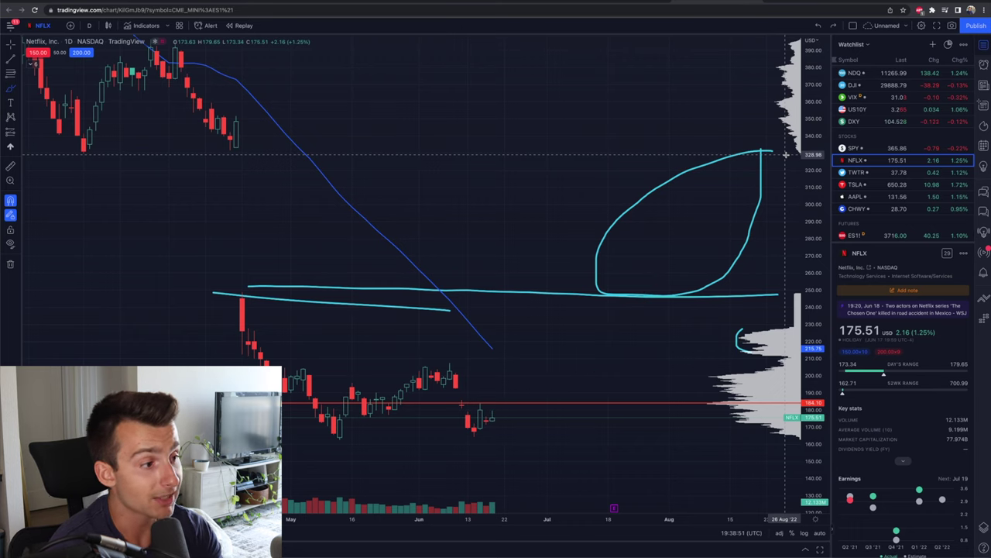
key("super+z")
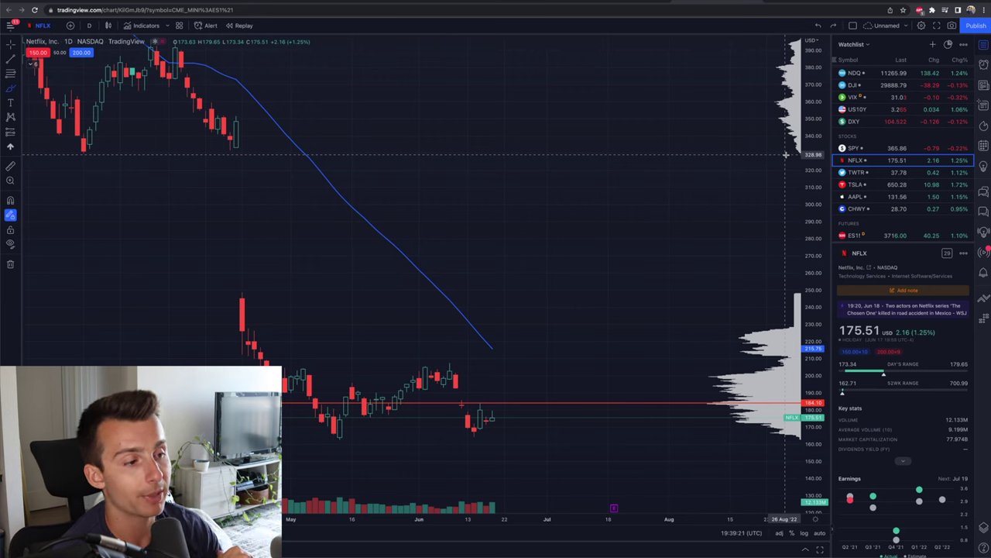
Turn on automatic scaling for the Netflix chart's price axis.
scroll(757, 328, "down", 5)
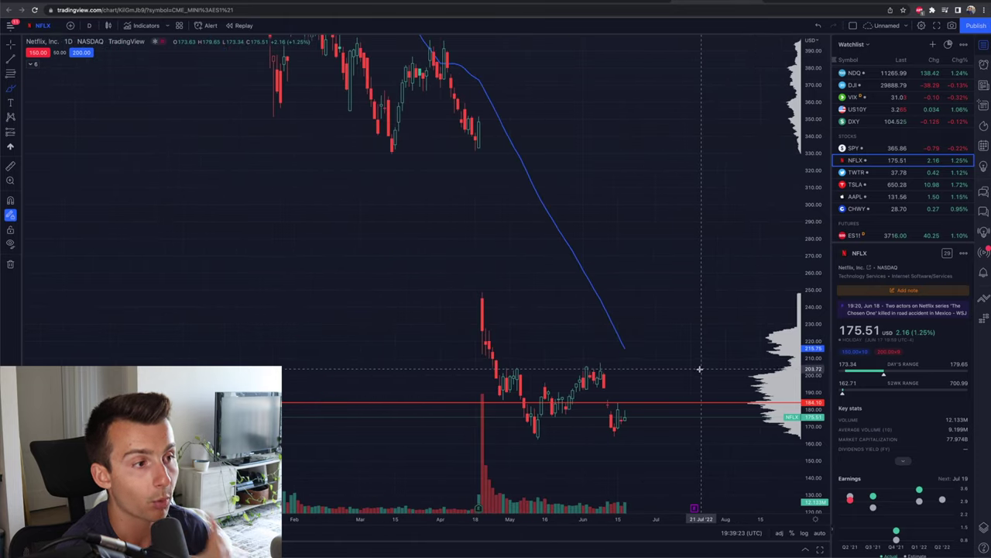
scroll(686, 372, "up", 3)
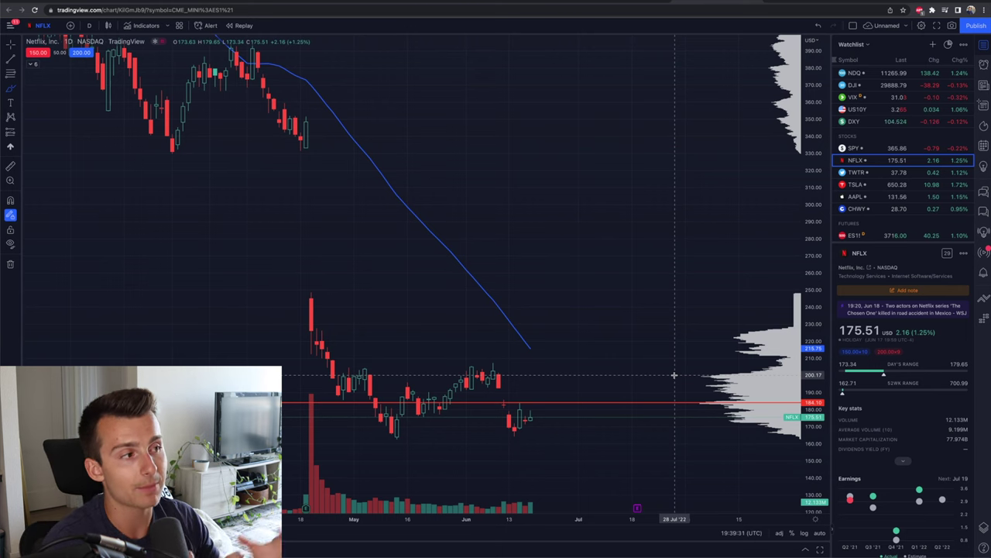
left_click(820, 533)
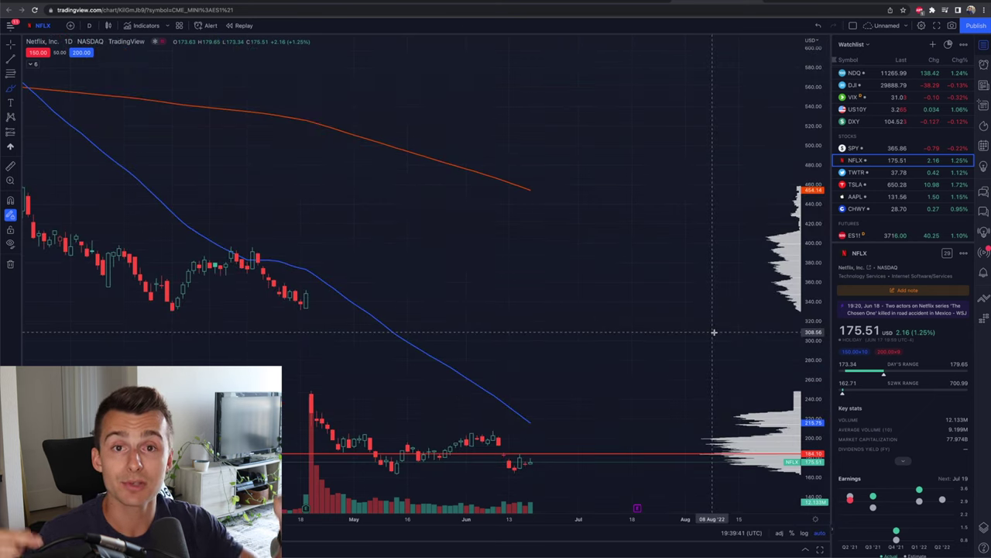